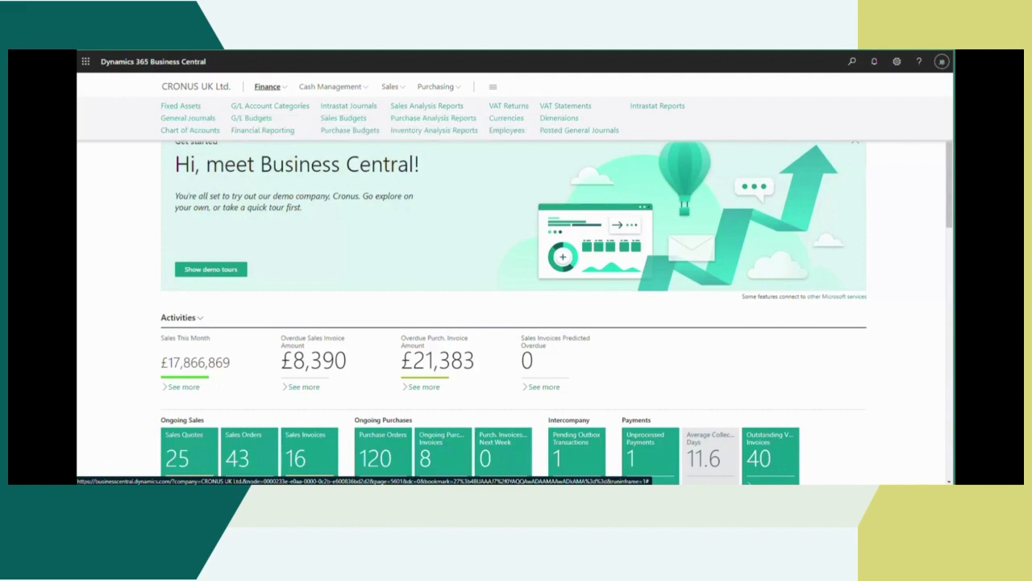
Step: Open the Fixed Asset Setup page and review the available default depreciation books and the fixed asset and insurance numbering
click(850, 64)
text(fixed assets)
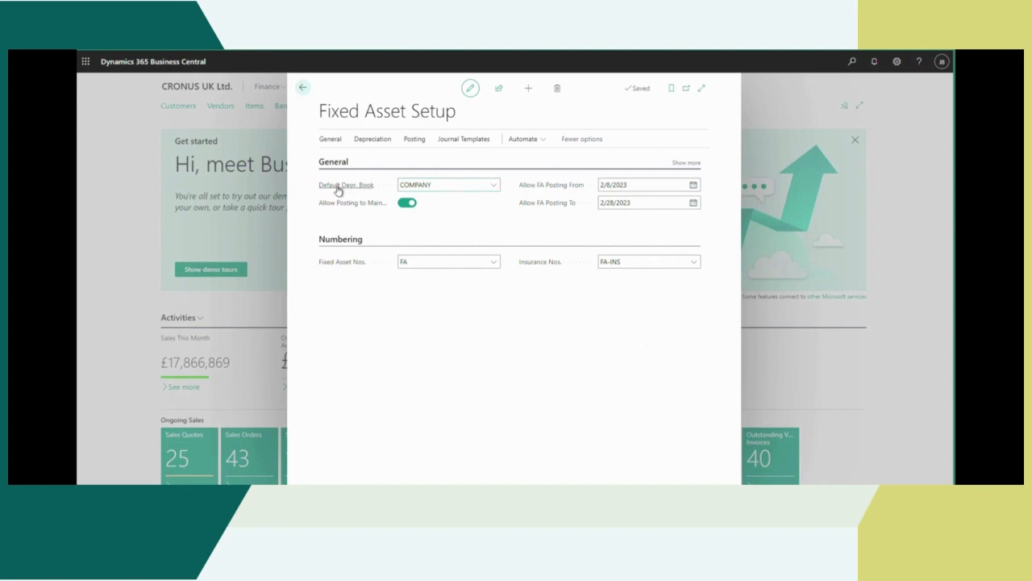
click(491, 185)
click(493, 185)
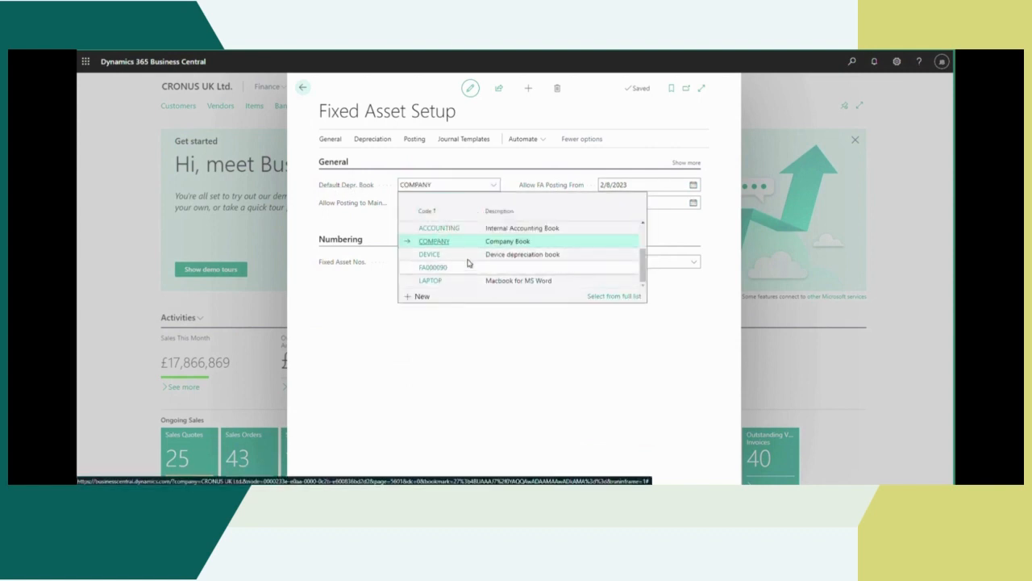
click(496, 186)
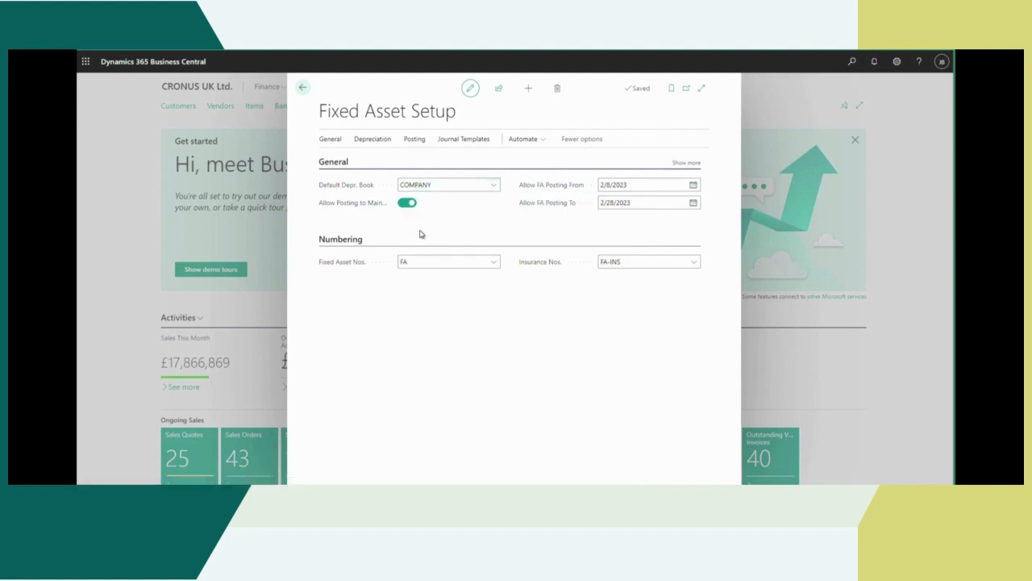
mouse_move(358, 268)
mouse_move(547, 266)
Step: Review the FA Classes and FA Subclasses lists from Fixed Asset Setup
click(330, 139)
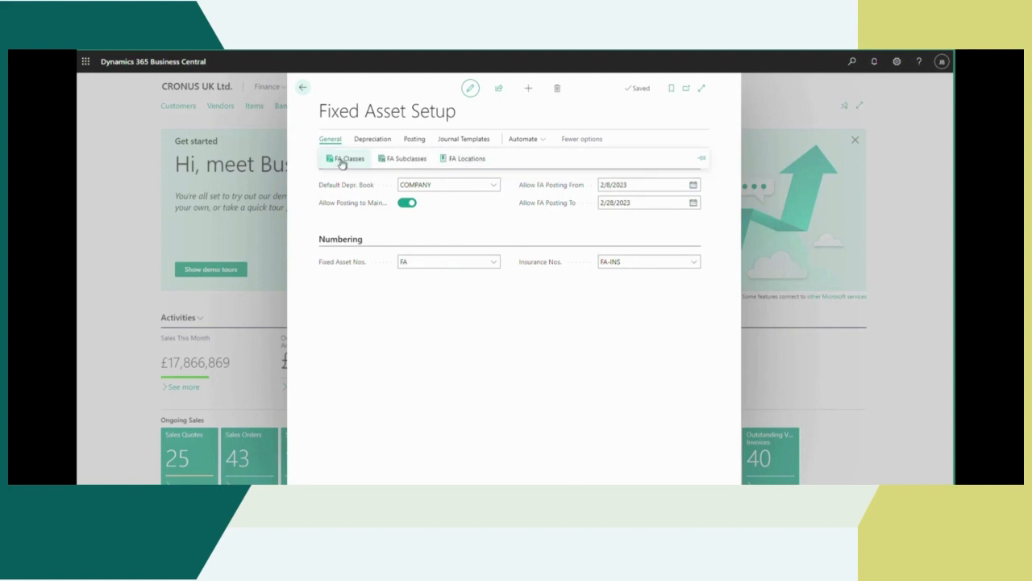
click(338, 160)
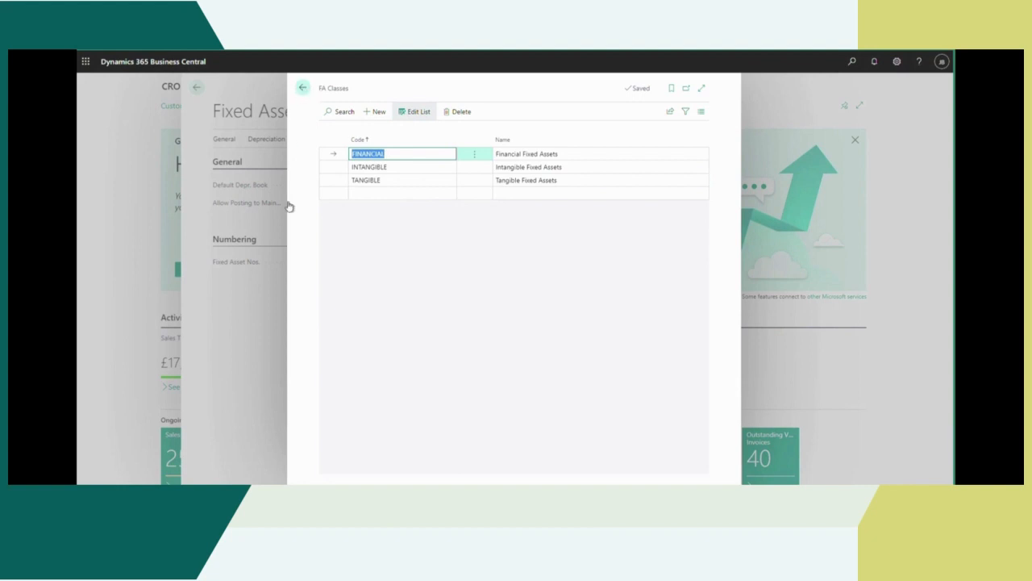
click(275, 90)
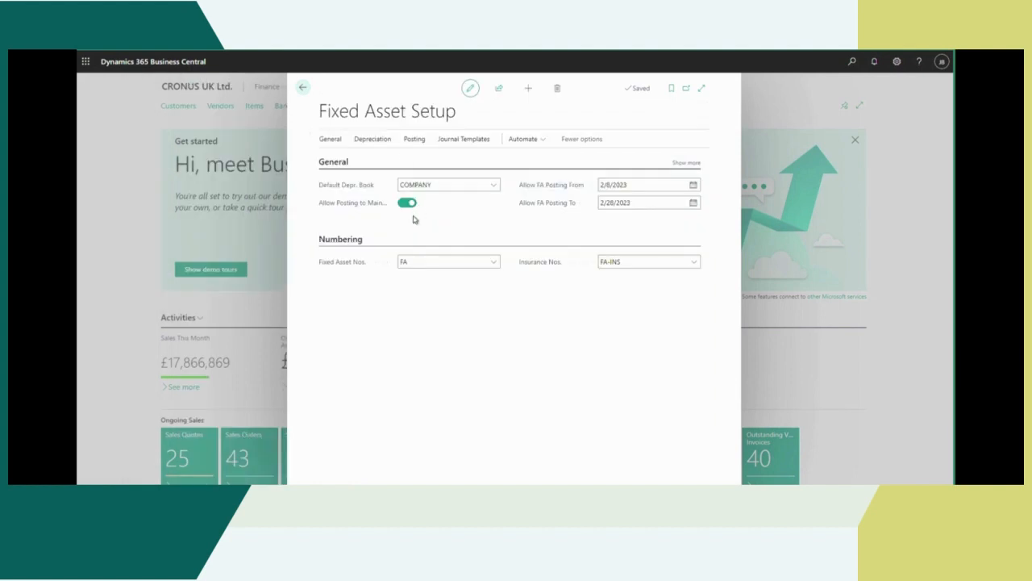
click(331, 140)
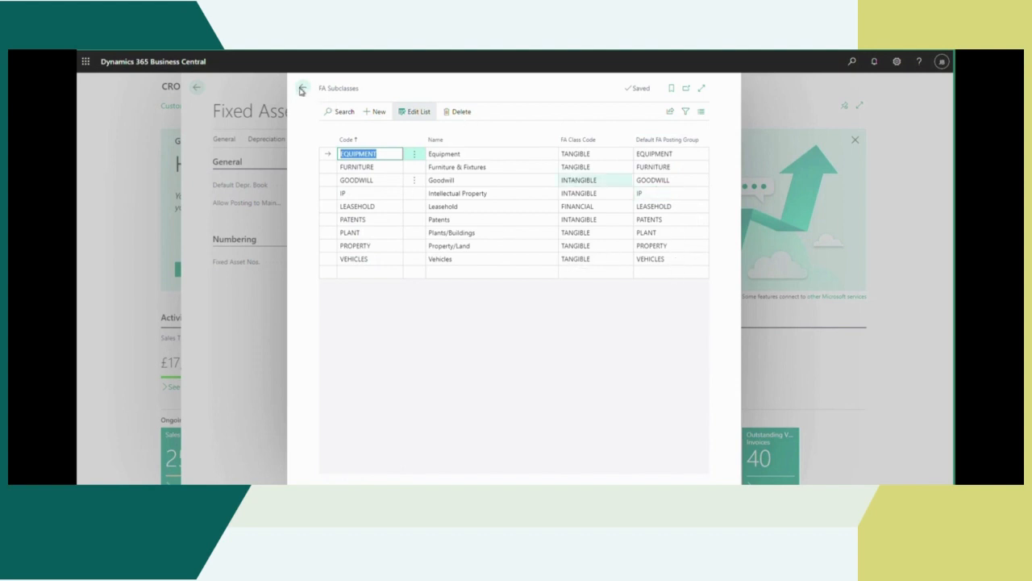
click(254, 94)
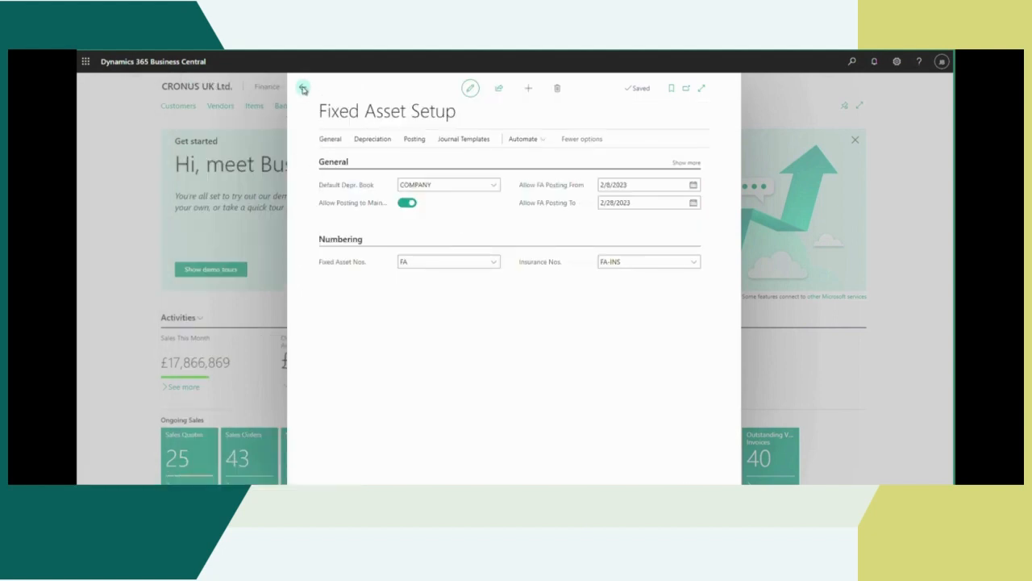
Step: Review the accounts assigned in the FA Posting Groups list, and close Fixed Asset Setup
click(415, 142)
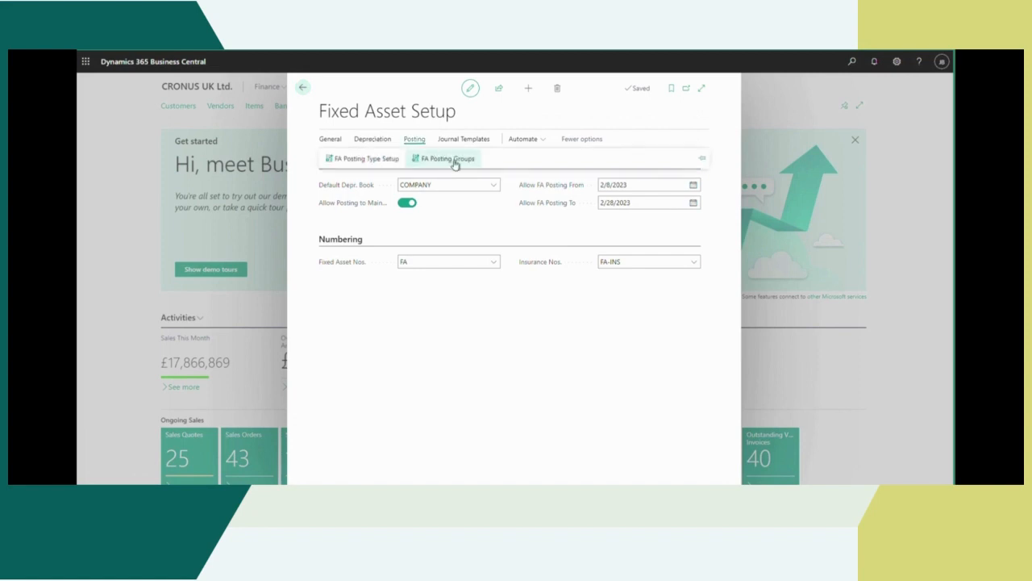
click(424, 139)
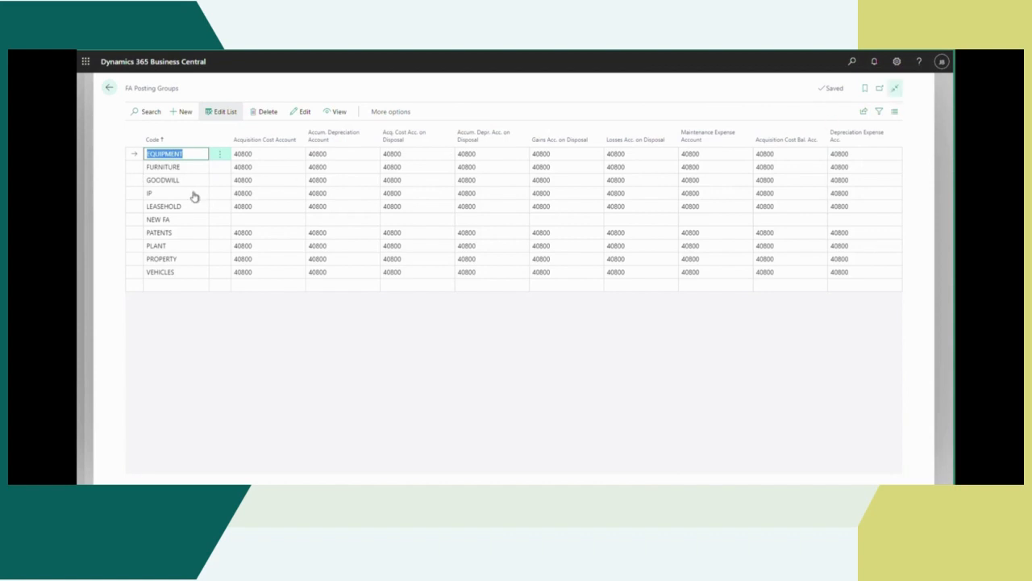
click(151, 90)
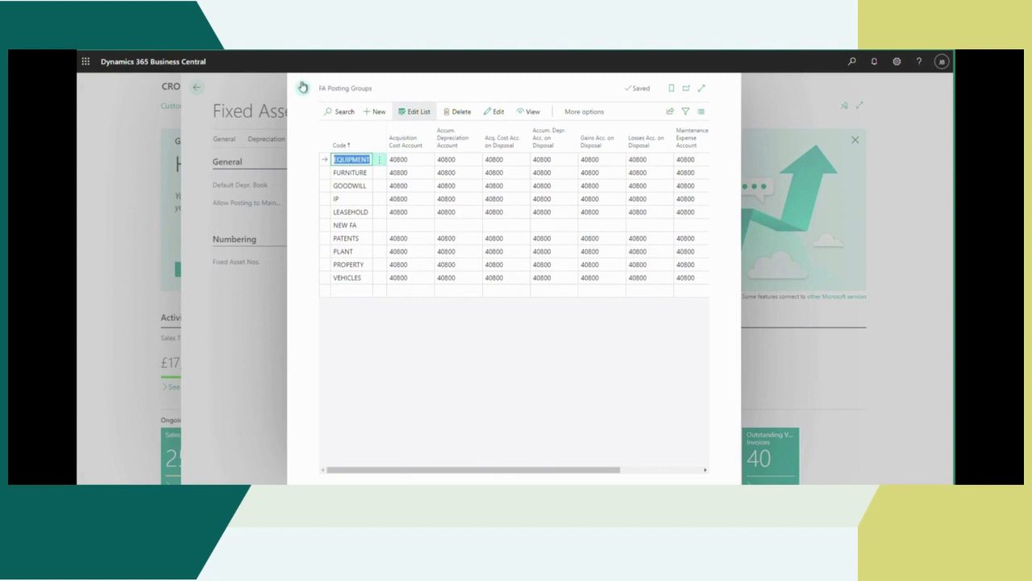
click(304, 90)
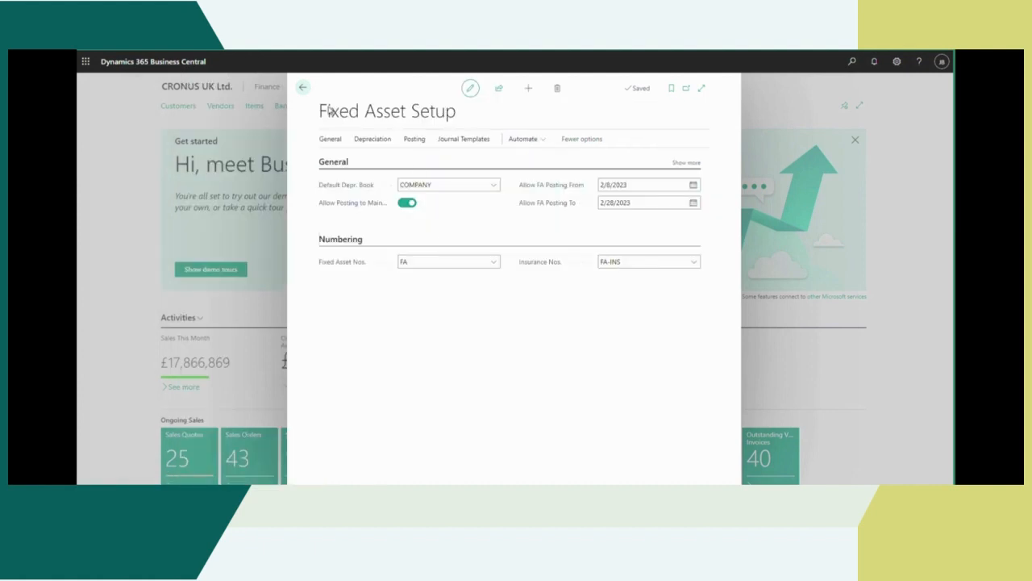
click(304, 90)
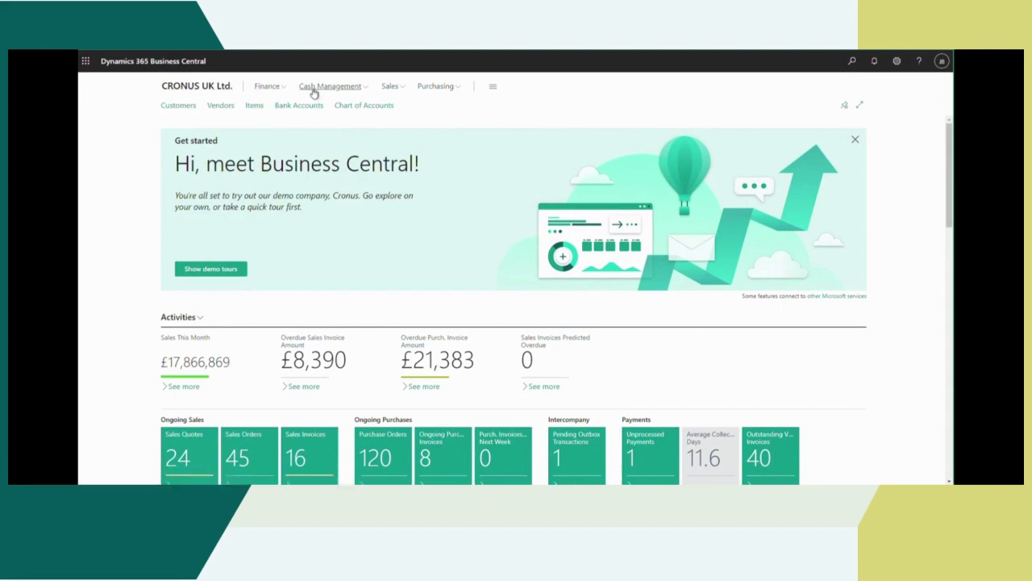
click(852, 63)
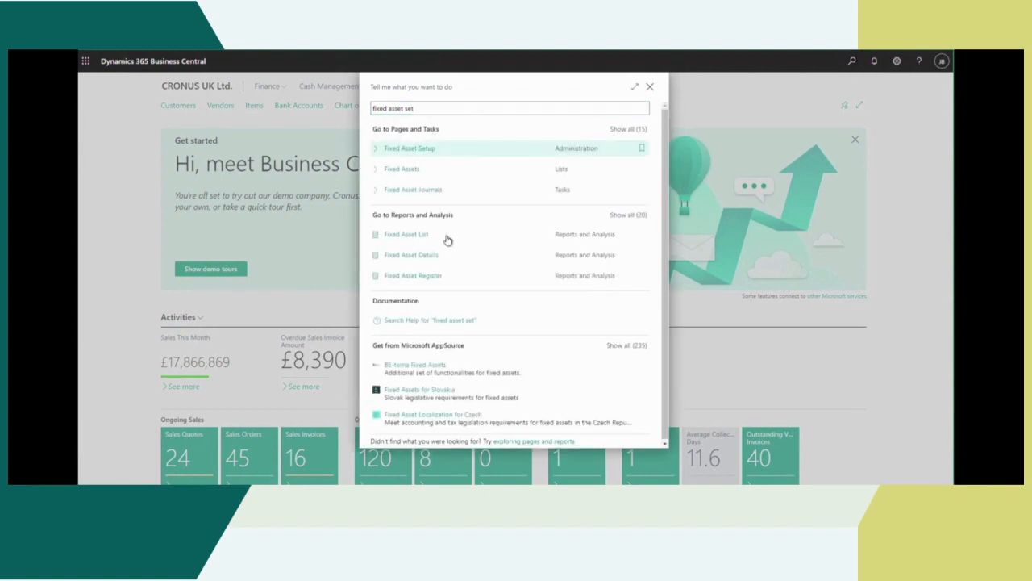
key(Return)
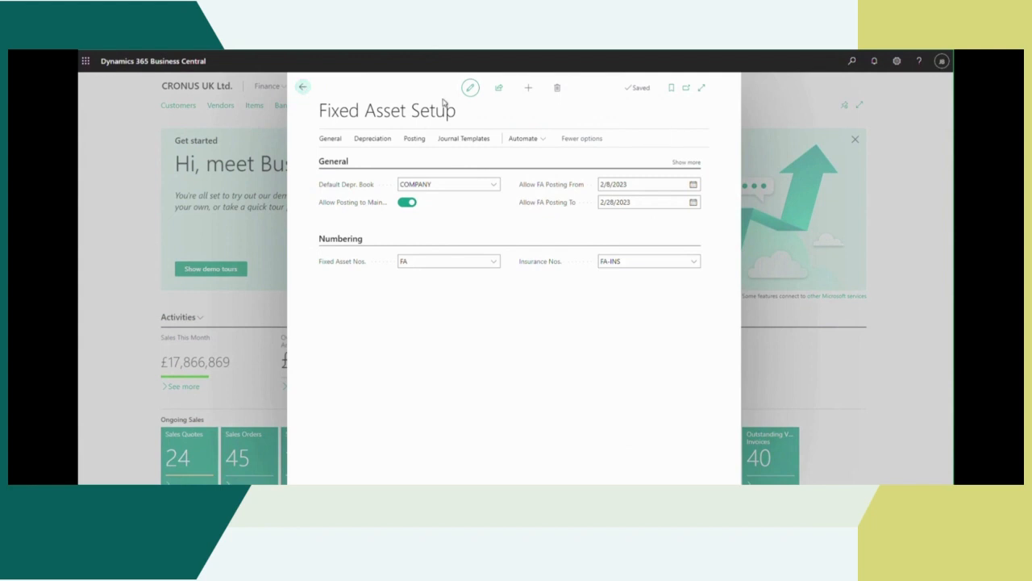
click(269, 97)
Step: Open the Fixed Assets list from the finance area and look over its records and filter options
click(267, 85)
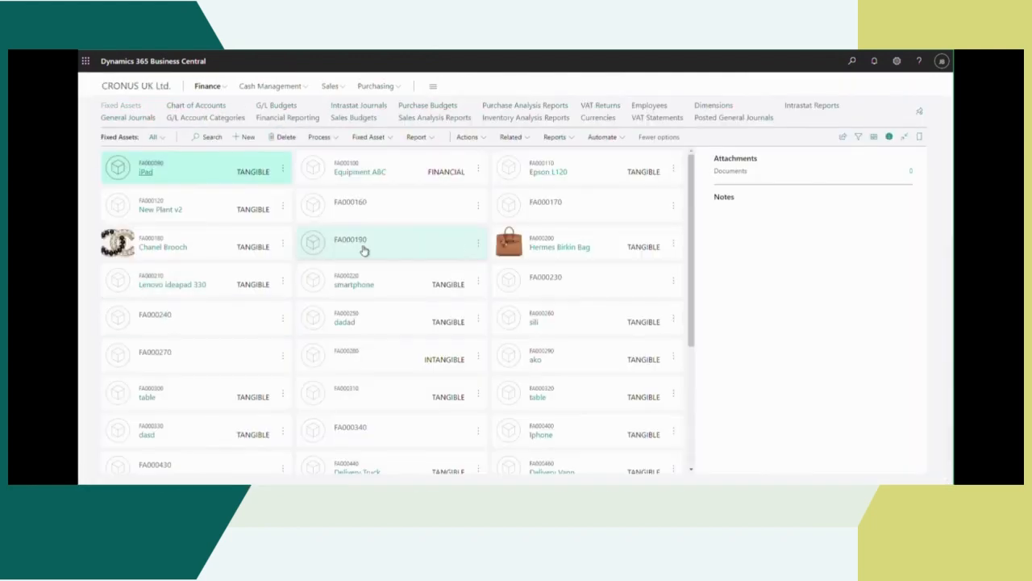
scroll(533, 331, down, 5)
scroll(555, 396, up, 5)
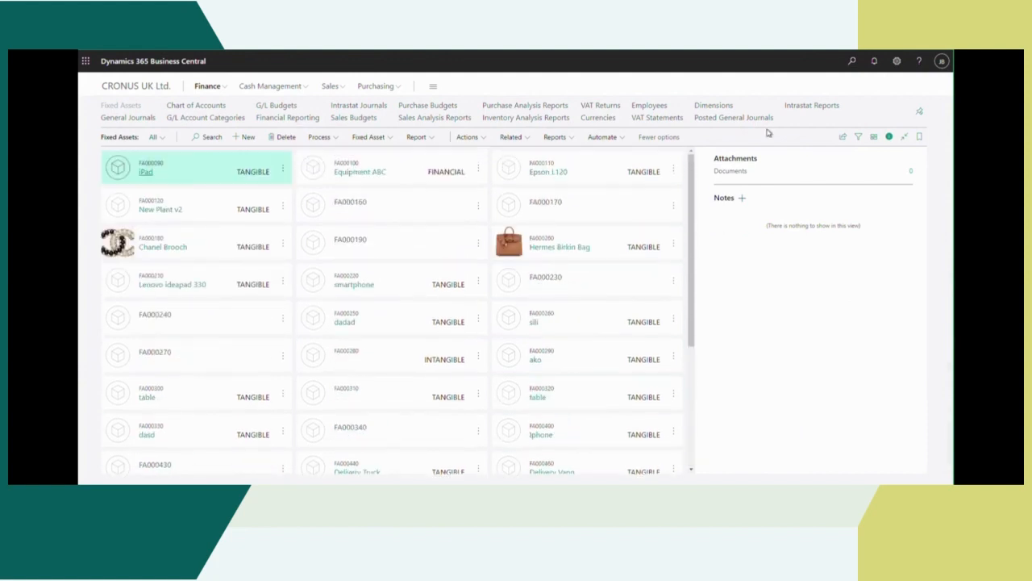
click(859, 137)
click(123, 200)
click(859, 137)
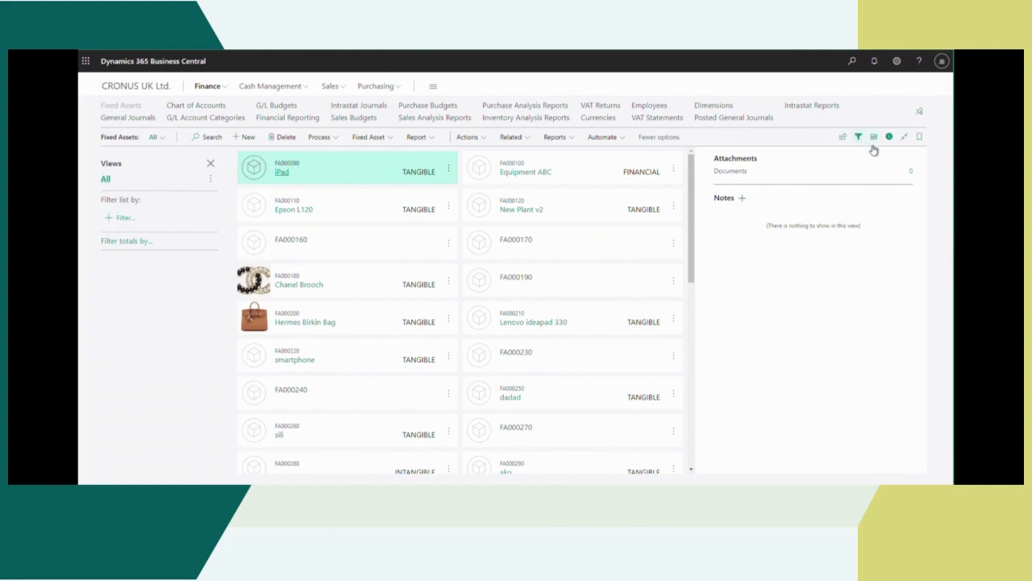
Step: Try the List, Tiles and Tall Tiles layouts on the Fixed Assets page
click(872, 142)
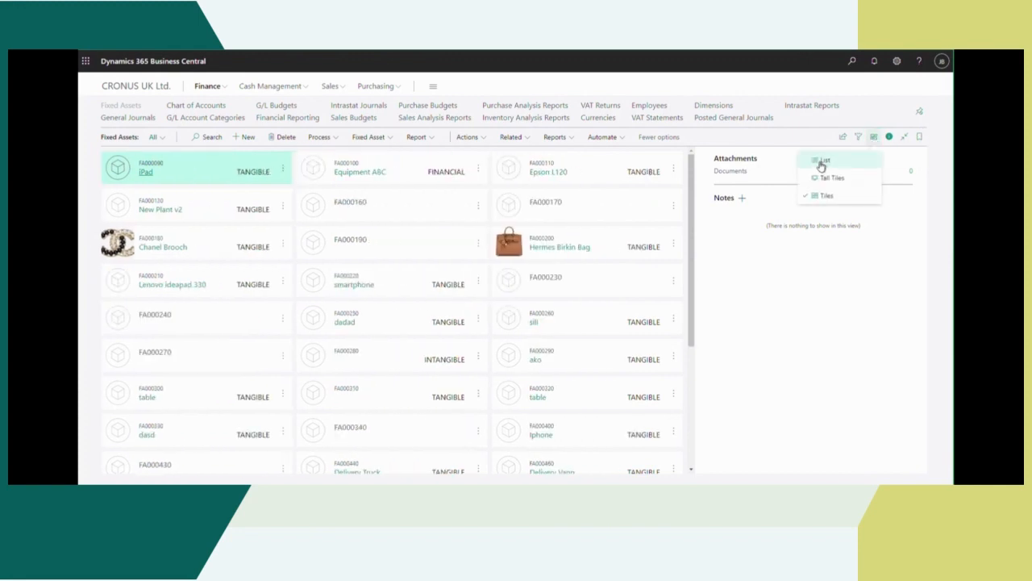
click(819, 163)
scroll(230, 300, down, 10)
click(875, 141)
click(827, 196)
click(874, 137)
click(832, 177)
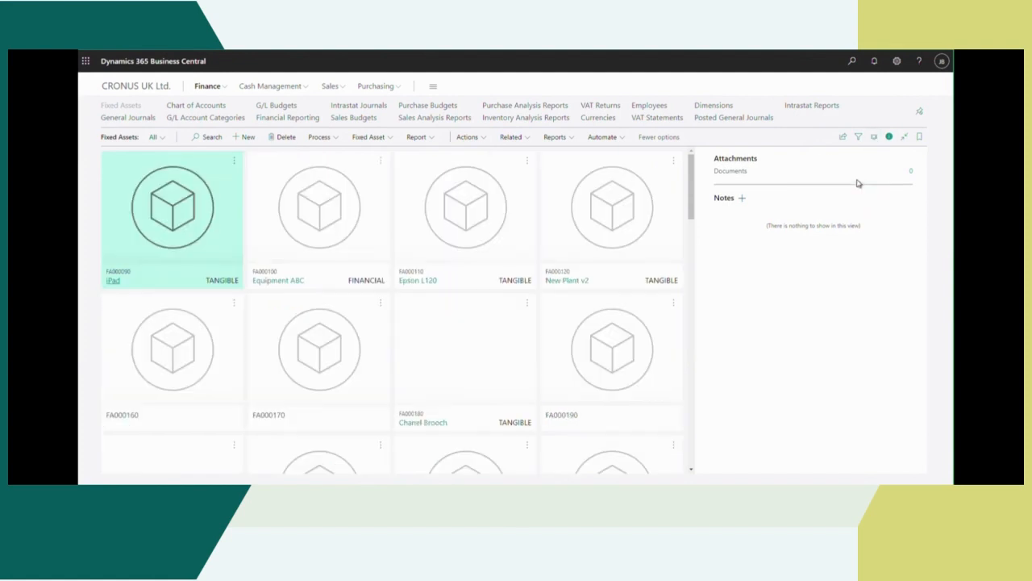
Step: Show the fixed assets in the List layout and browse through the records
click(874, 138)
click(819, 162)
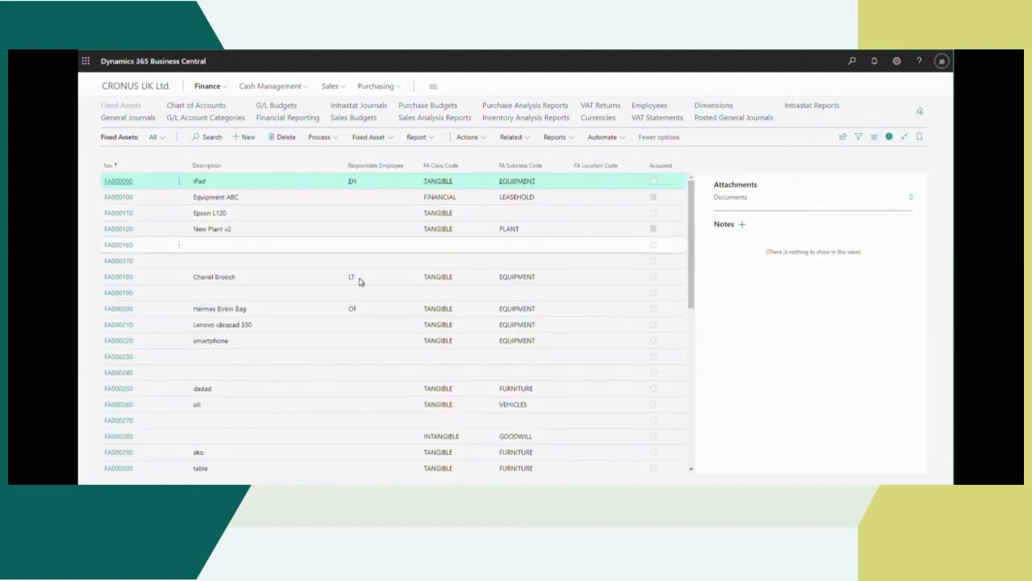
scroll(217, 398, down, 3)
scroll(216, 398, down, 5)
scroll(325, 302, up, 8)
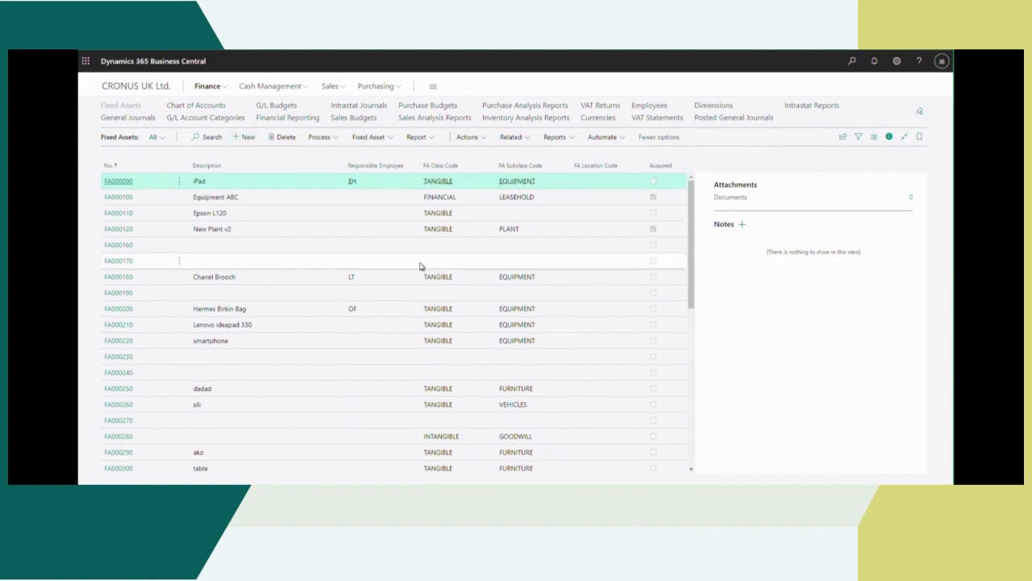
Step: Create a new fixed asset card with the description "Epson Printer"
click(412, 260)
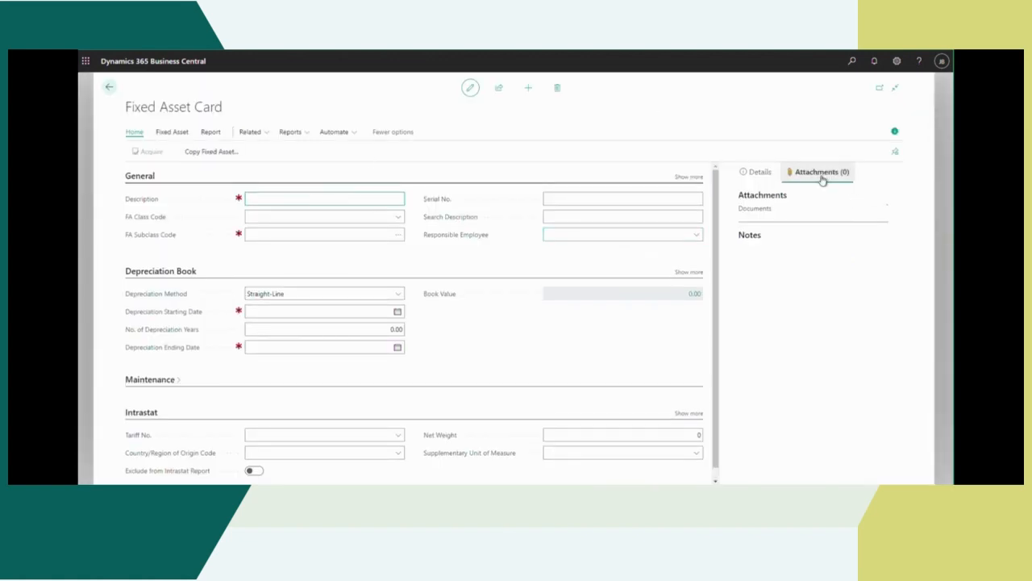
click(271, 198)
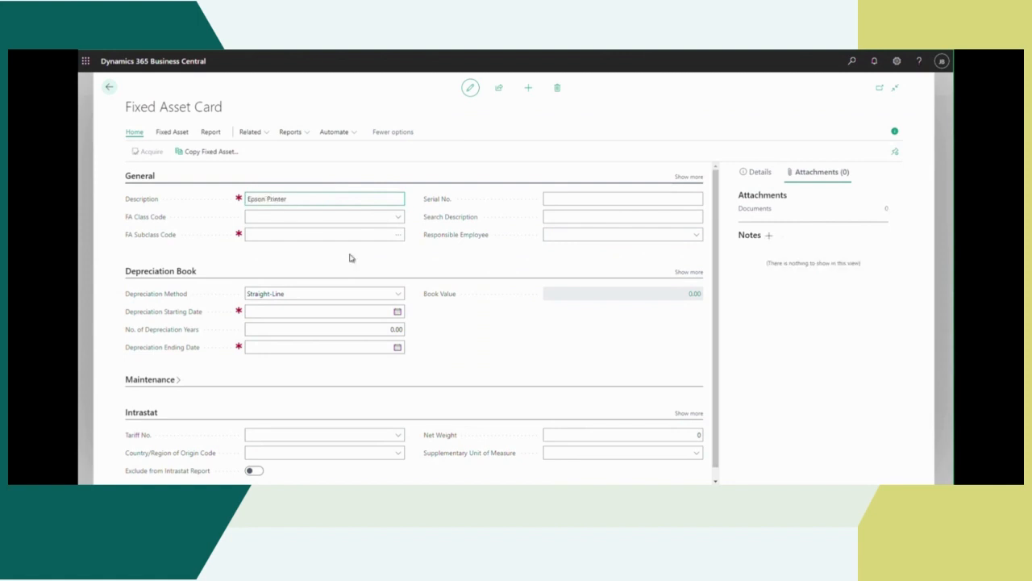
text(Epson Printer)
Step: Classify the Epson Printer asset with FA class code TANGIBLE and FA subclass code EQUIPMENT
click(287, 223)
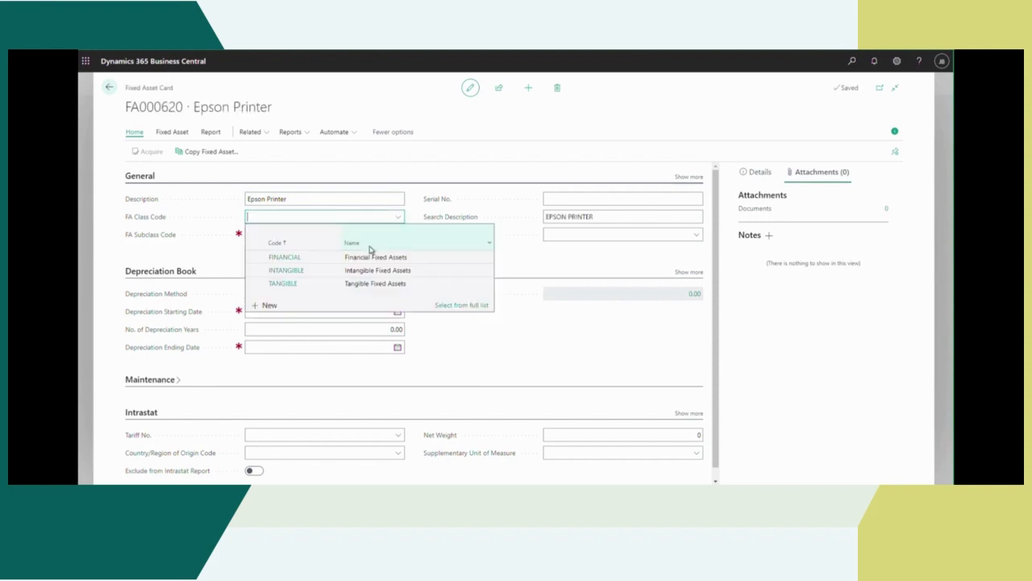
click(279, 288)
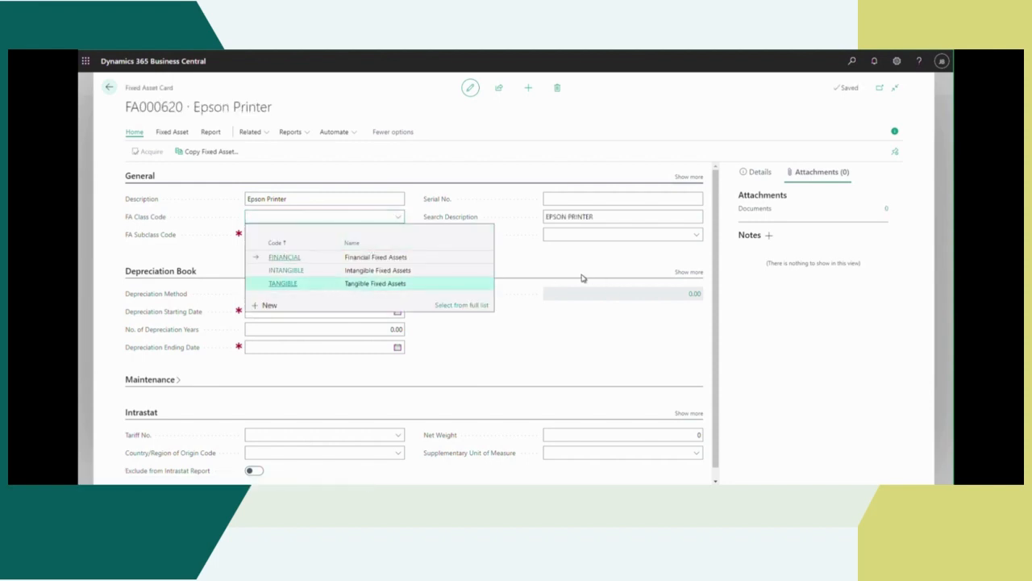
key(Return)
click(267, 235)
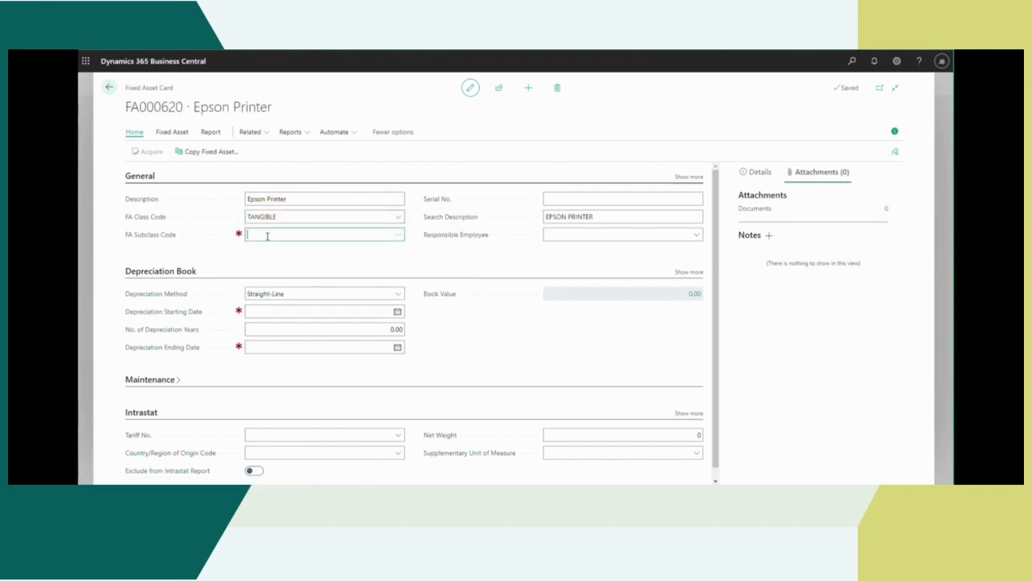
click(401, 236)
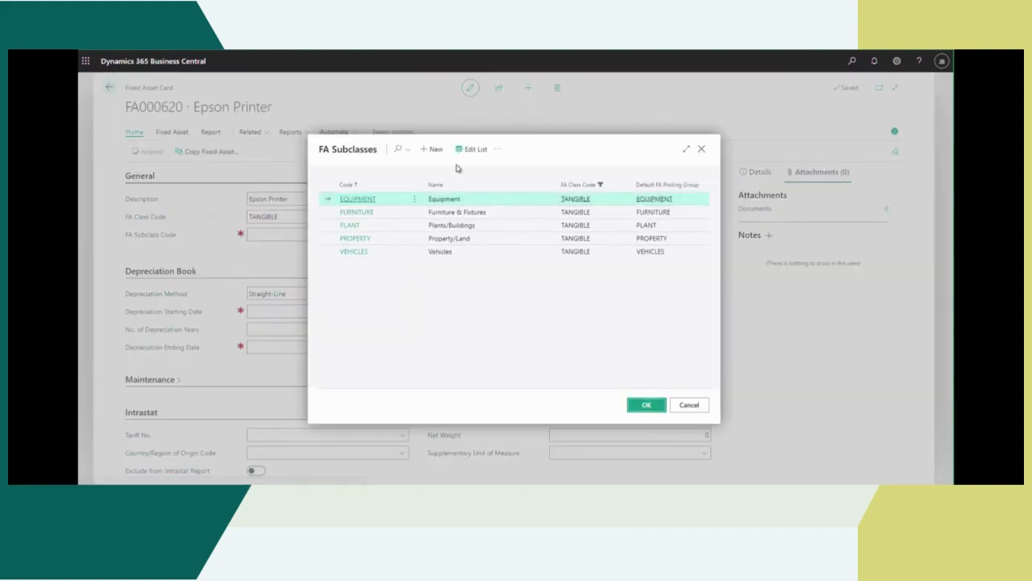
key(Return)
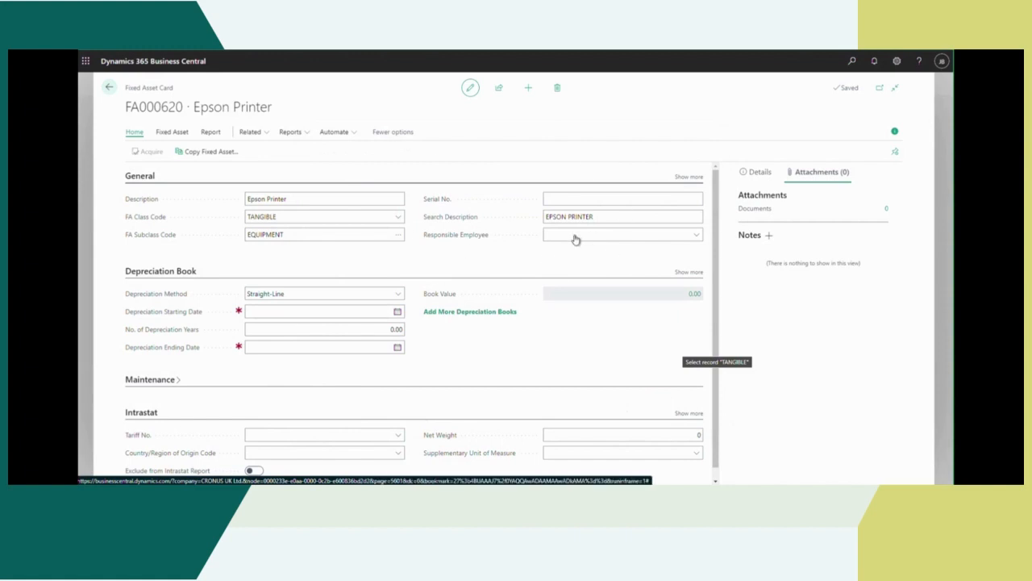
Step: Enter serial number YY1242345 for the printer and assign the first listed employee as the responsible employee
click(559, 199)
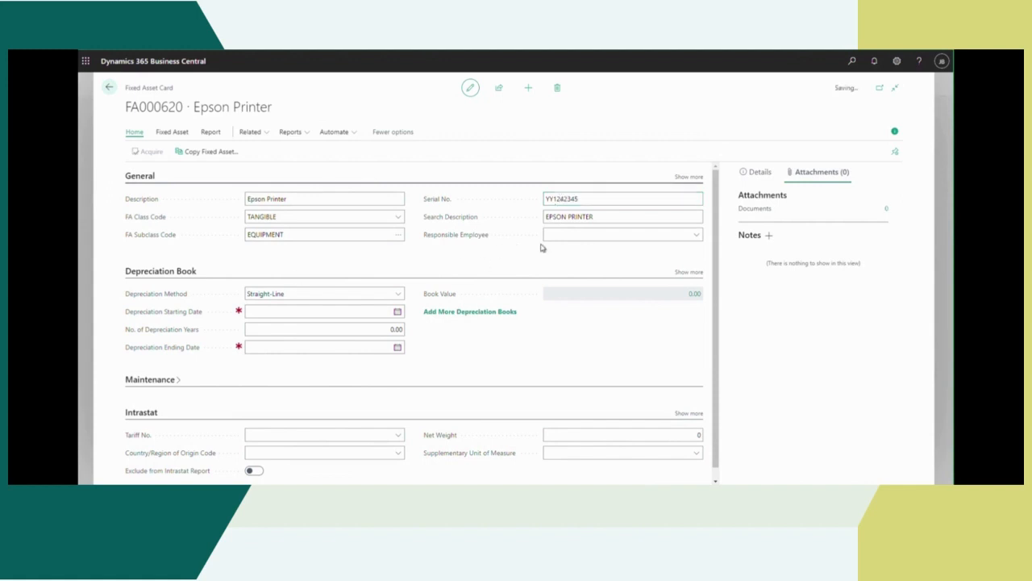
click(696, 235)
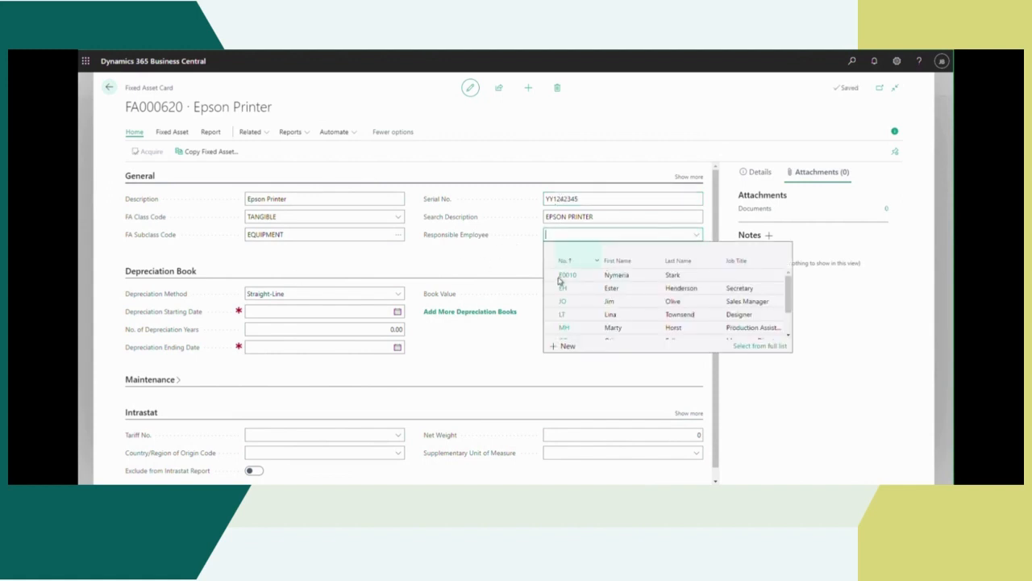
click(693, 277)
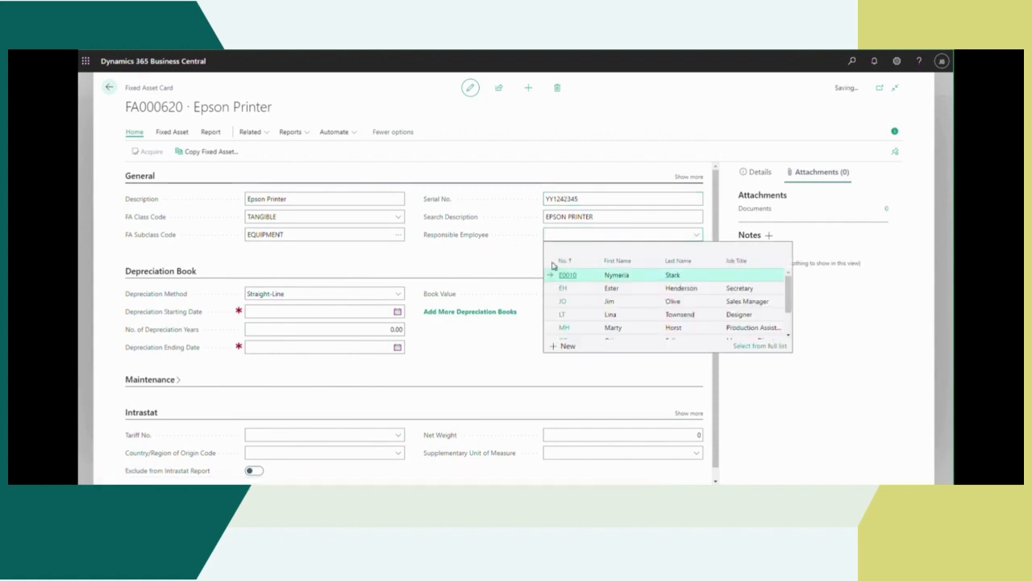
Step: Set the depreciation starting date to 2/13/2023 and the number of depreciation years to 2
click(279, 314)
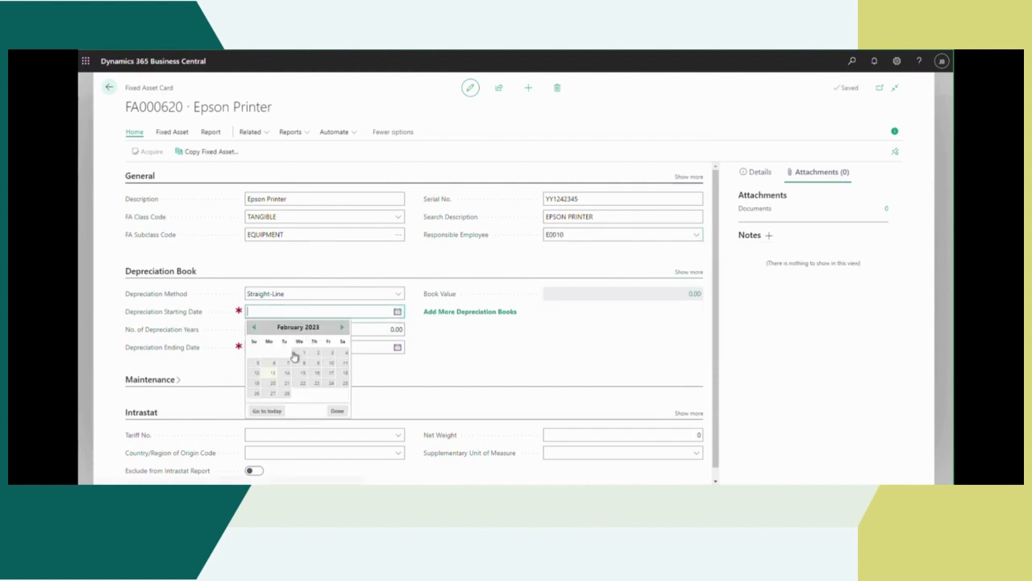
click(277, 380)
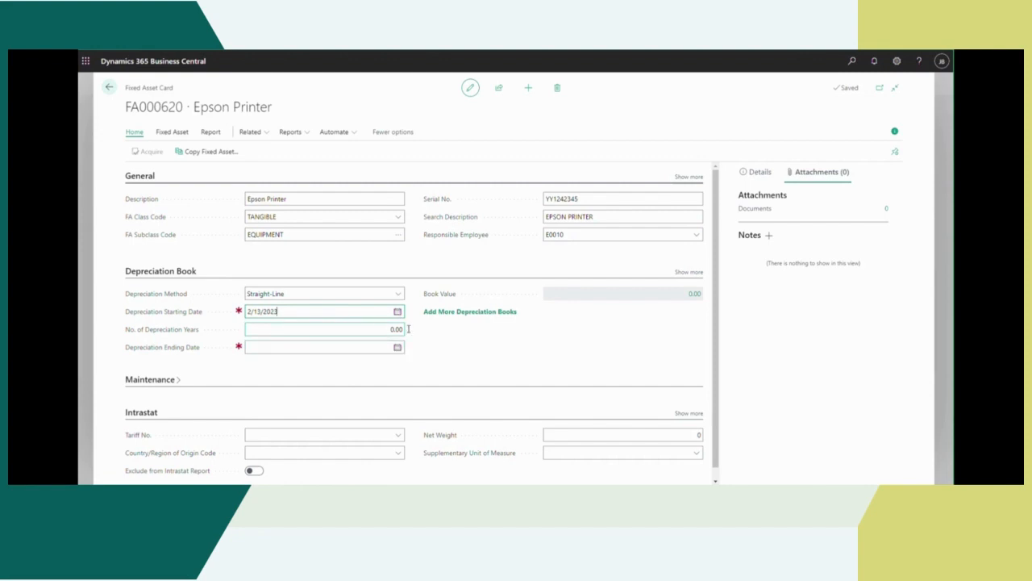
click(401, 332)
key(Tab)
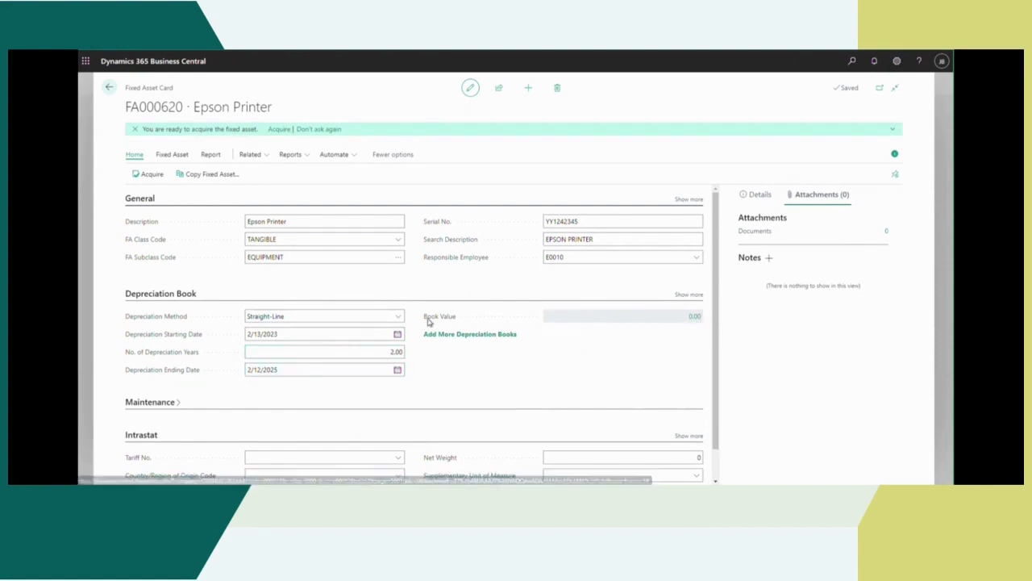
Step: Start acquiring the Epson Printer using the ASSETS journal template and set the acquisition to post to Vendor
scroll(524, 398, down, 1)
scroll(523, 398, up, 1)
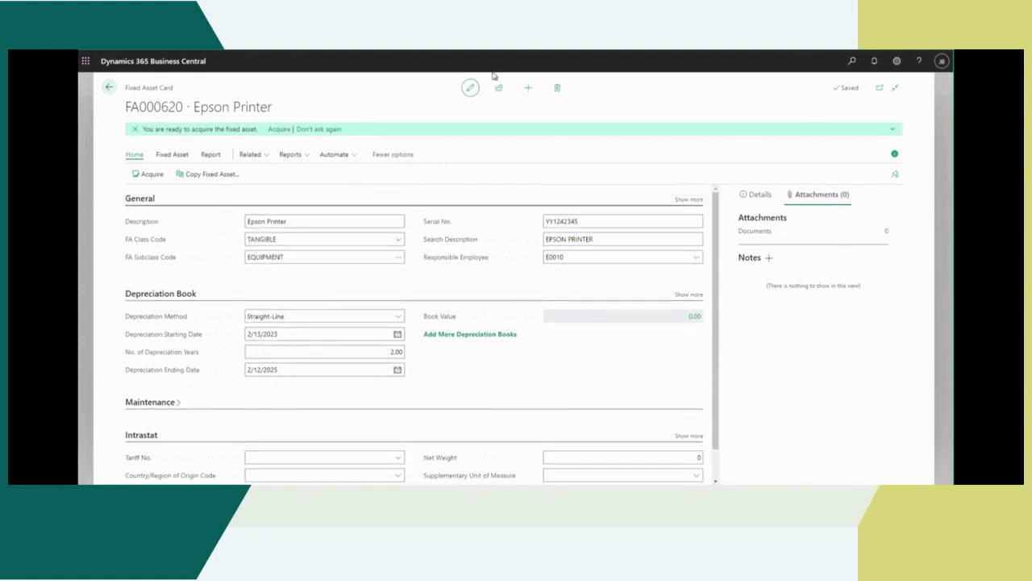
click(279, 130)
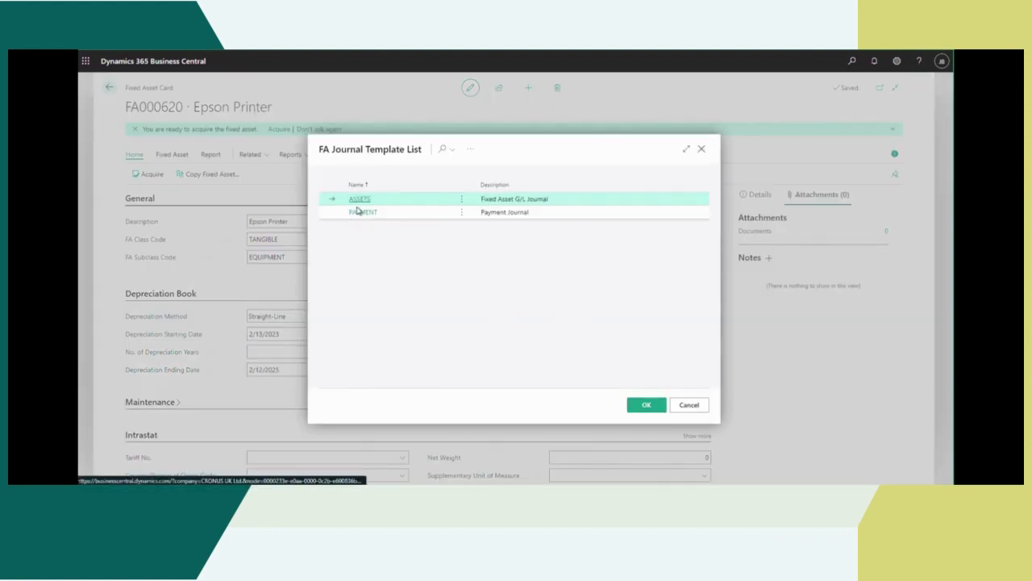
click(646, 404)
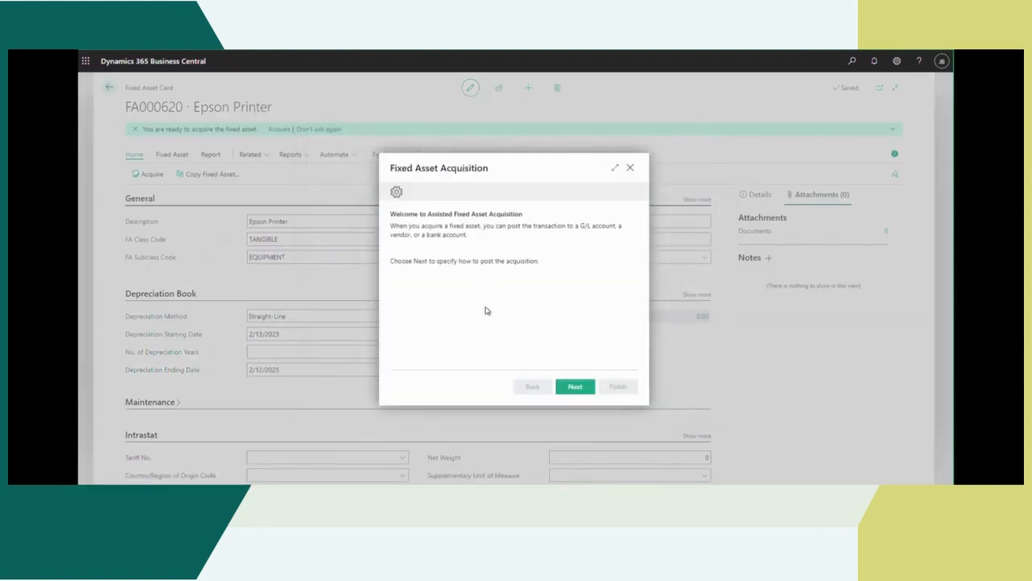
click(573, 387)
click(627, 229)
click(613, 248)
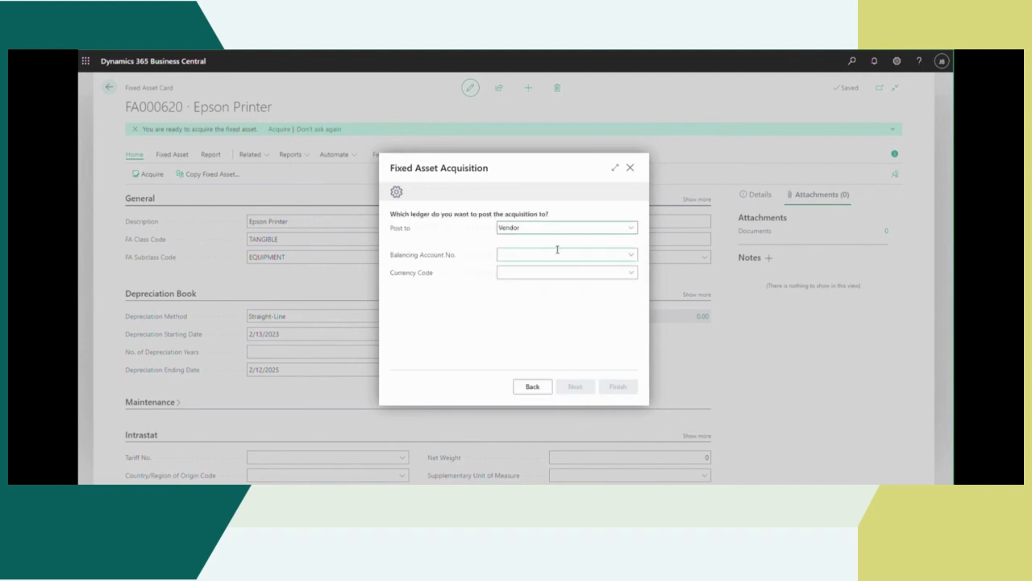
Step: Try to assign vendor V00650 to the fixed asset acquisition
click(631, 252)
scroll(627, 327, down, 3)
scroll(579, 346, down, 5)
scroll(590, 338, down, 6)
scroll(589, 325, down, 1)
click(539, 296)
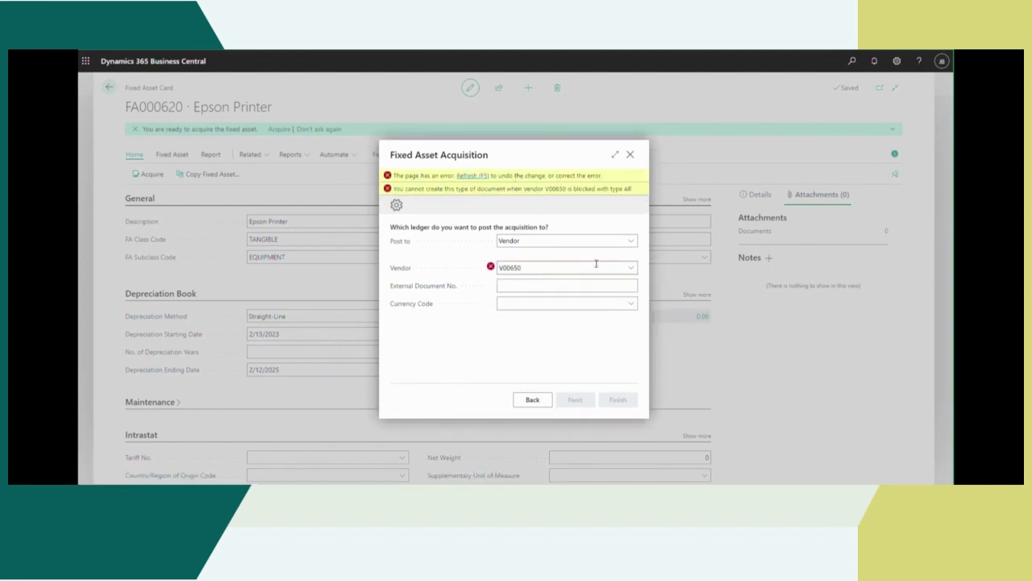
Step: Set the acquisition's vendor to 10000 (Fabrikam, Inc.) with external document number YY12463, leaving the currency code blank
click(633, 268)
click(490, 269)
click(632, 269)
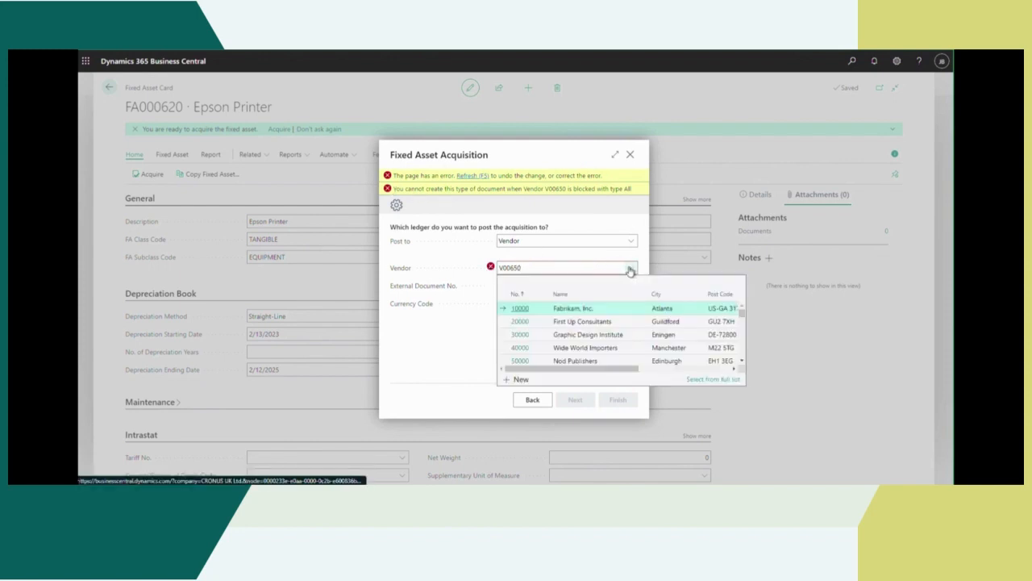
click(541, 312)
click(529, 275)
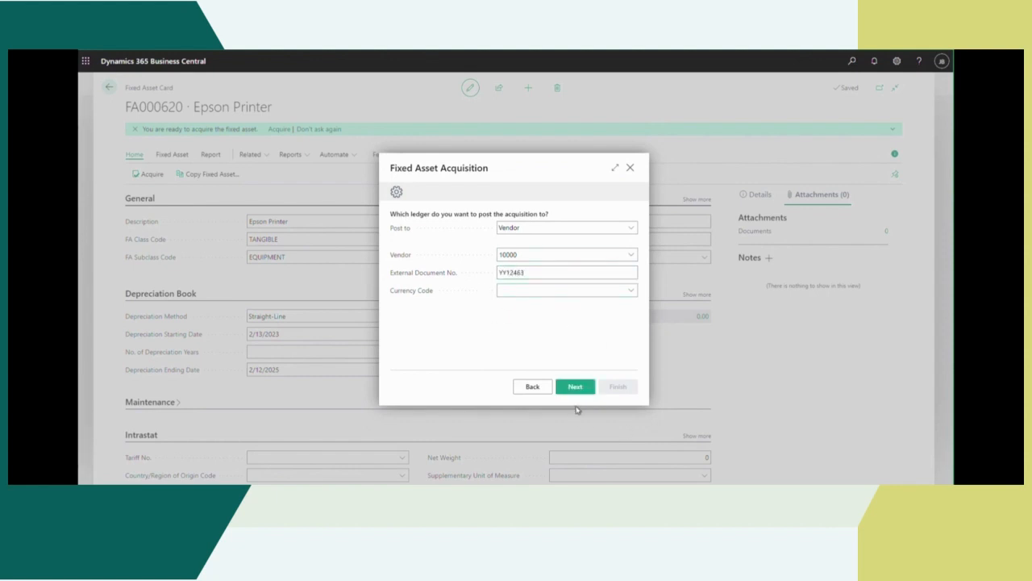
click(630, 291)
click(532, 292)
click(576, 393)
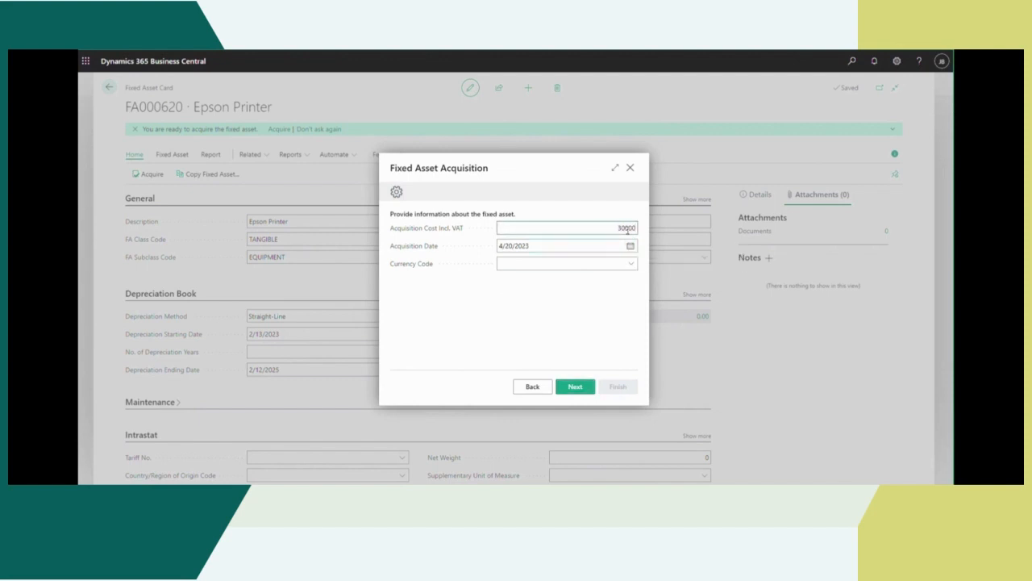
Step: Set the acquisition cost including VAT to 30,000.00 and the acquisition date to 2/13/2023
click(556, 248)
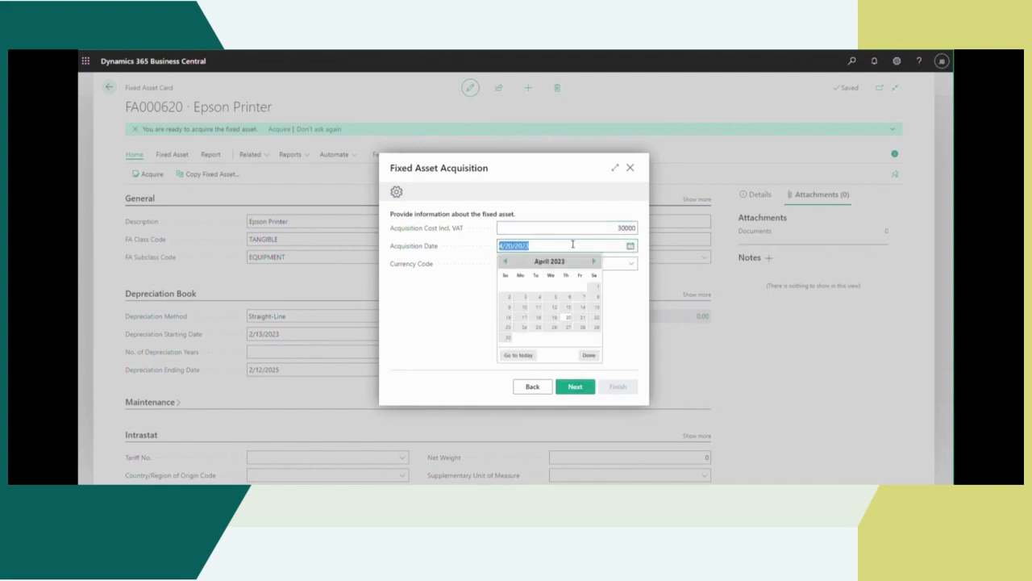
click(504, 261)
click(594, 262)
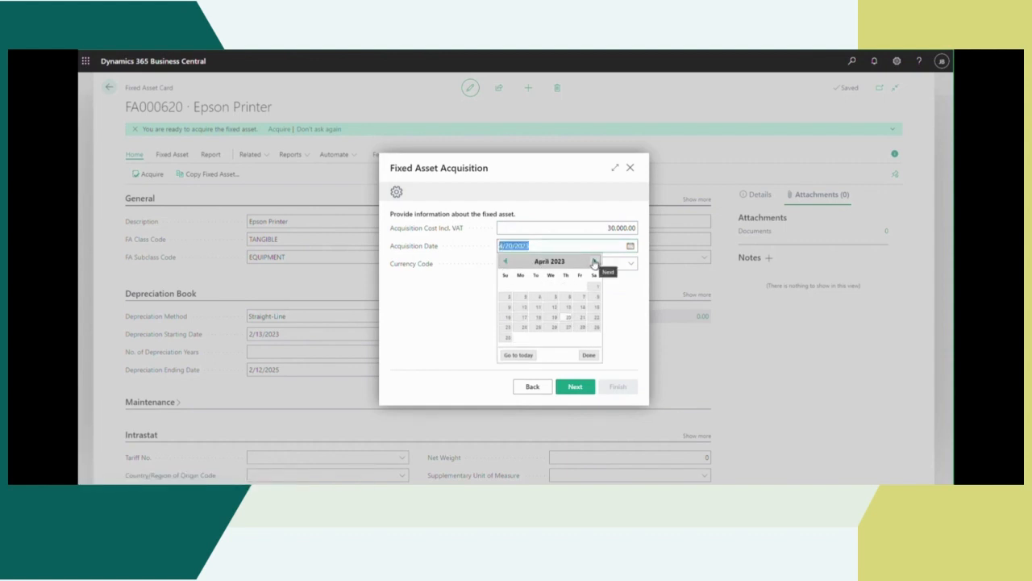
click(505, 261)
click(504, 261)
click(523, 308)
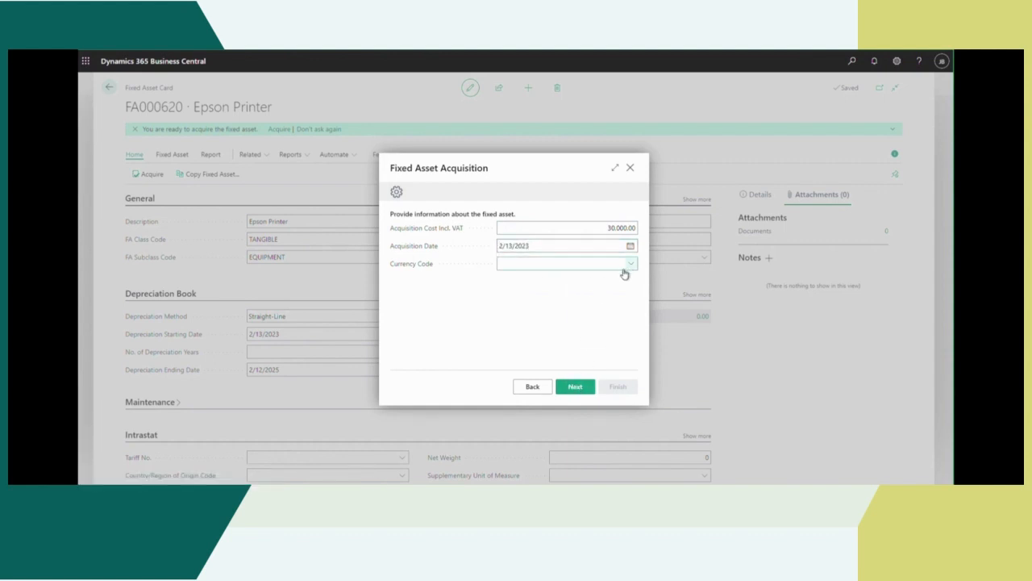
click(576, 389)
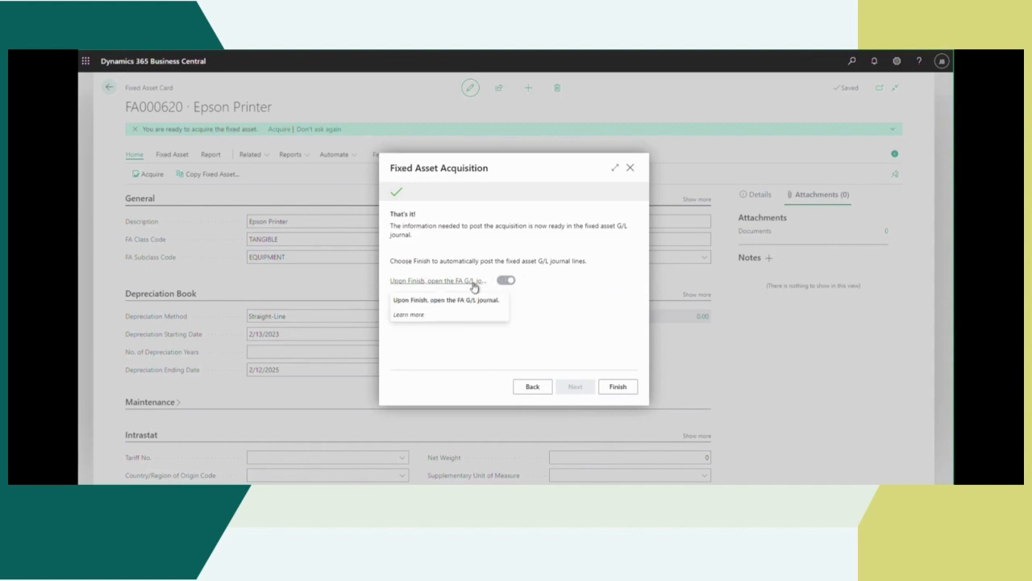
Step: Finish the assisted acquisition with the FA G/L journal opened and review the Epson Printer journal line
click(617, 387)
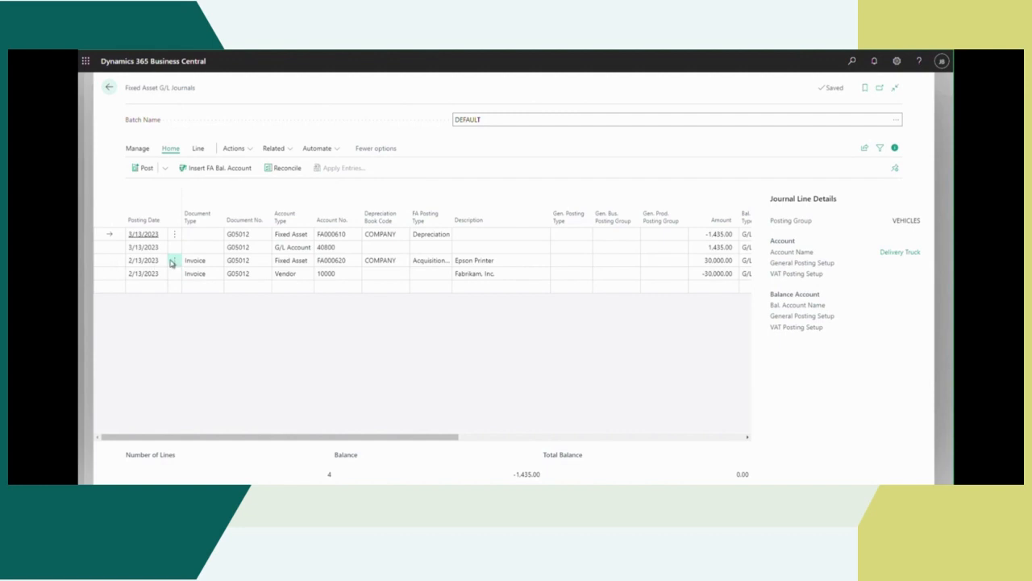
click(129, 262)
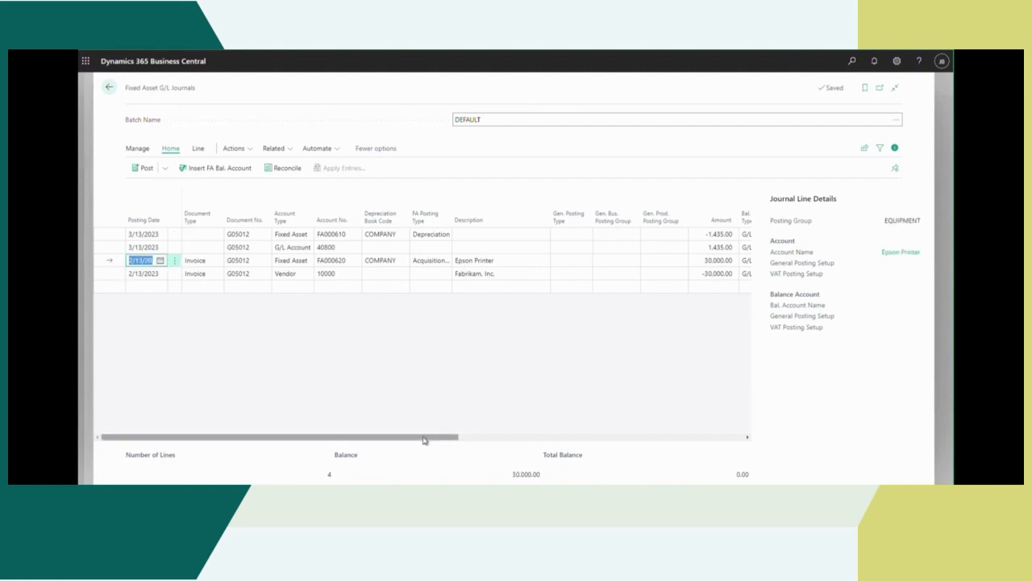
click(595, 440)
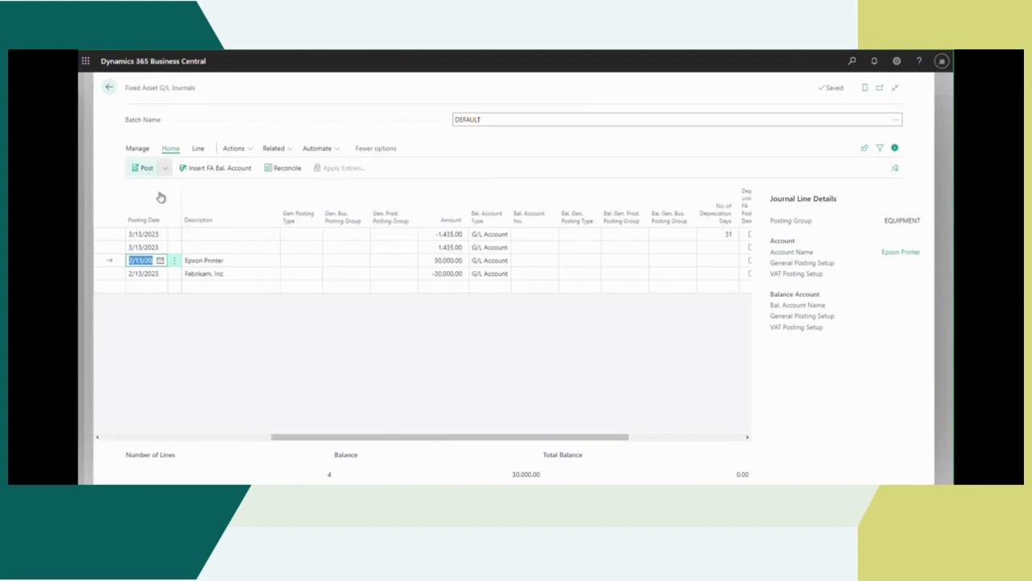
Step: Preview the posting of the fixed asset G/L journal and return to its lines
click(148, 169)
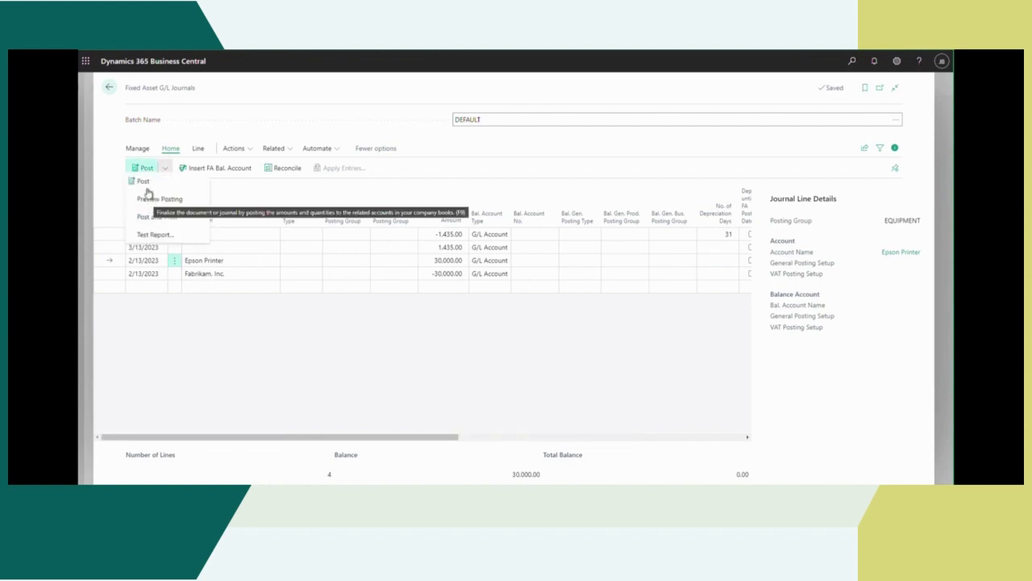
click(164, 201)
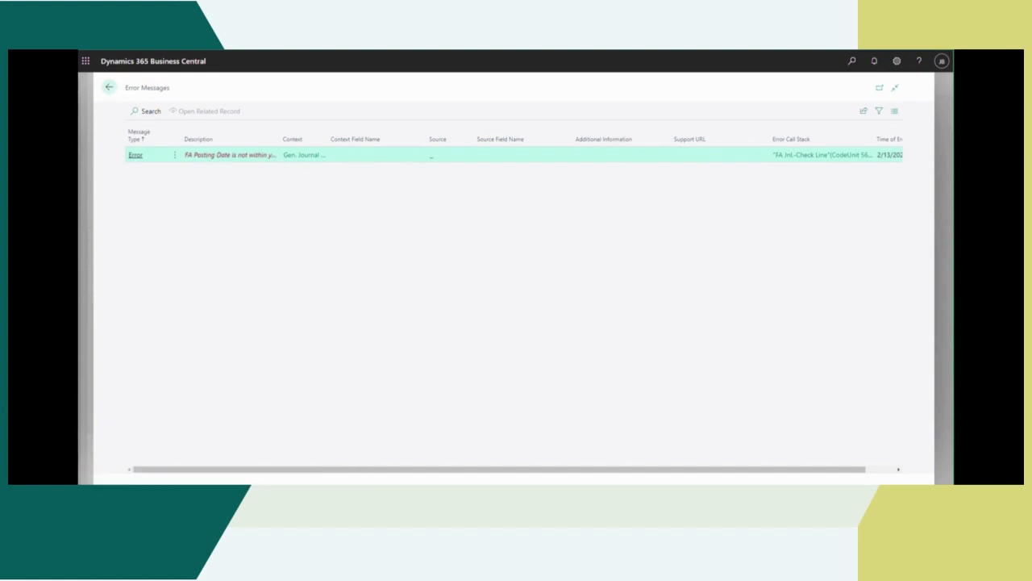
click(105, 90)
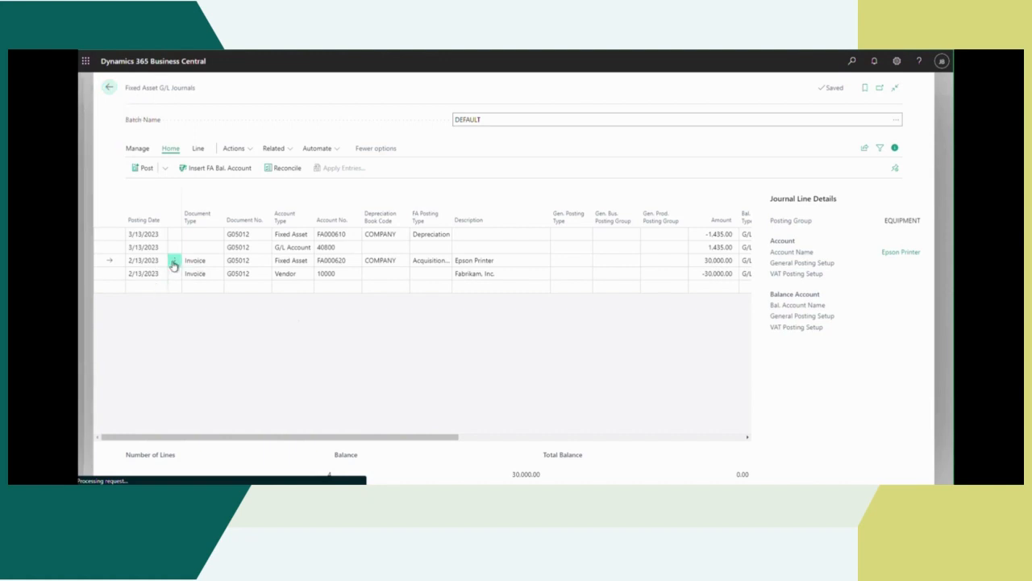
Step: Check the posting dates of the Epson Printer and Fabrikam, Inc. invoice lines in the journal
click(144, 263)
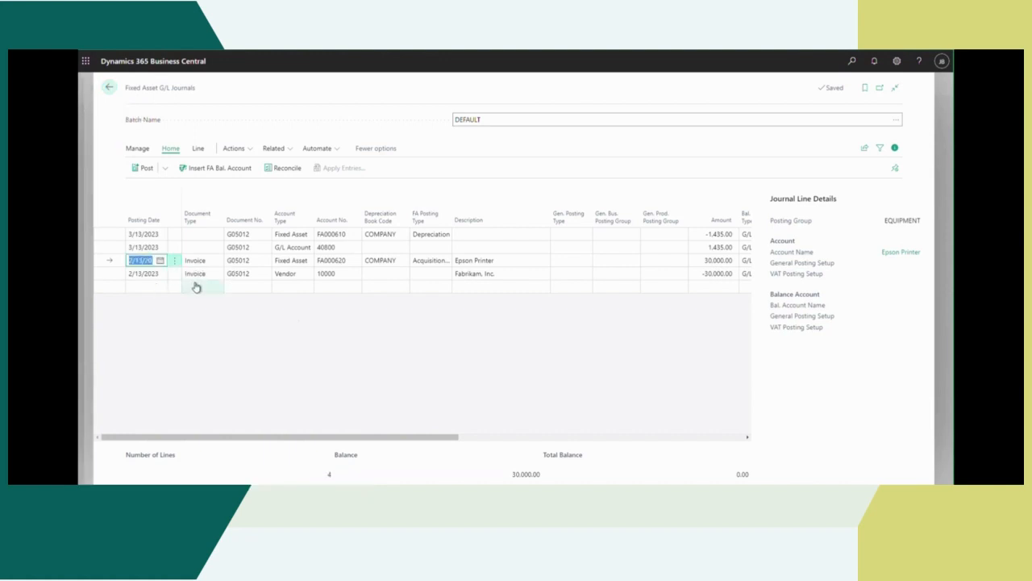
click(160, 261)
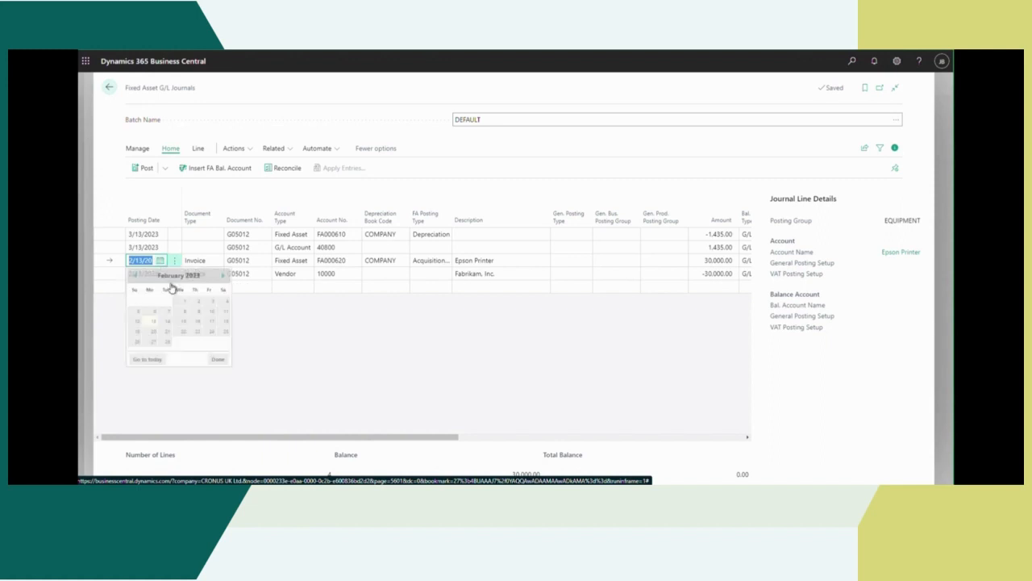
click(318, 337)
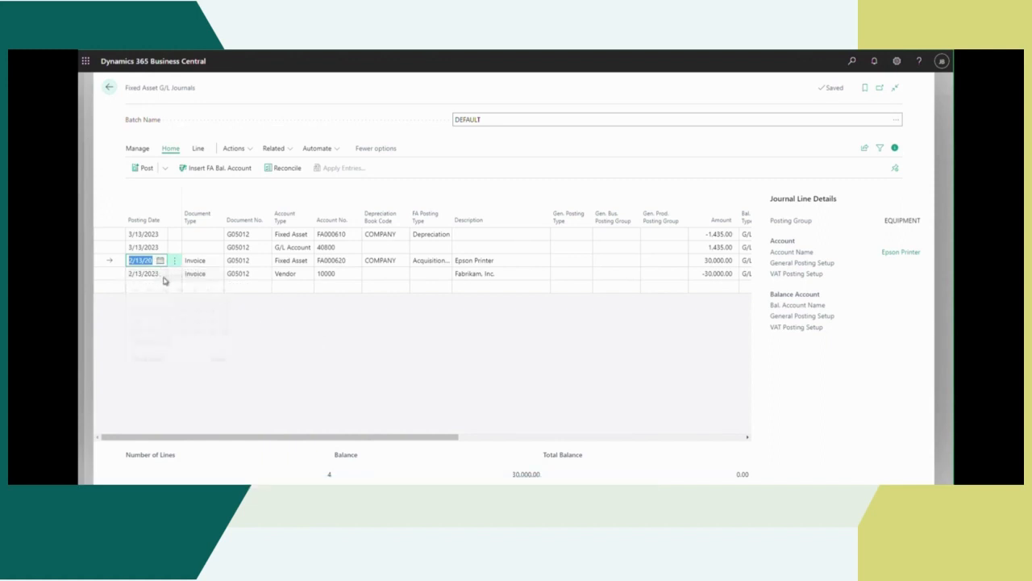
click(159, 275)
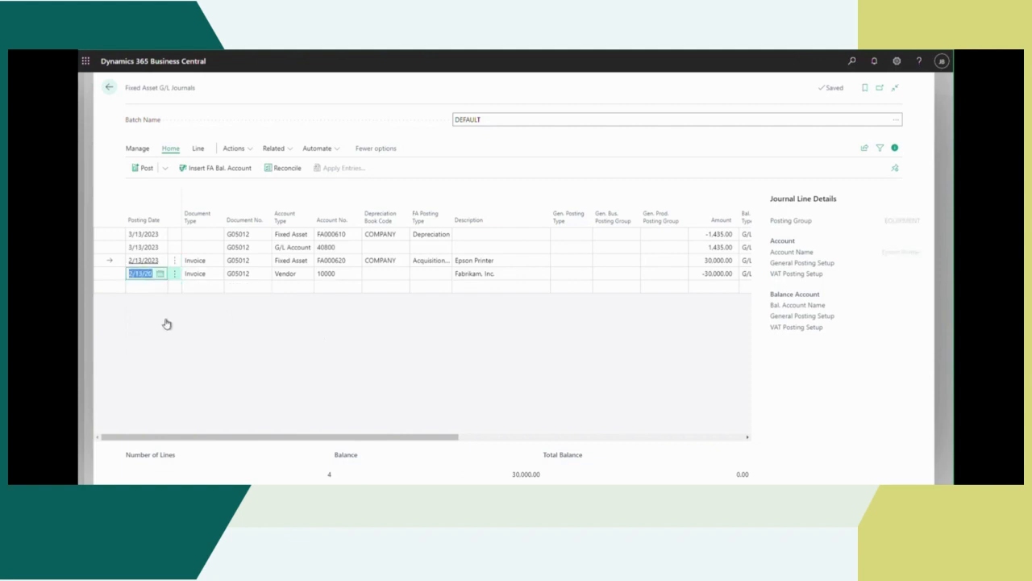
click(160, 274)
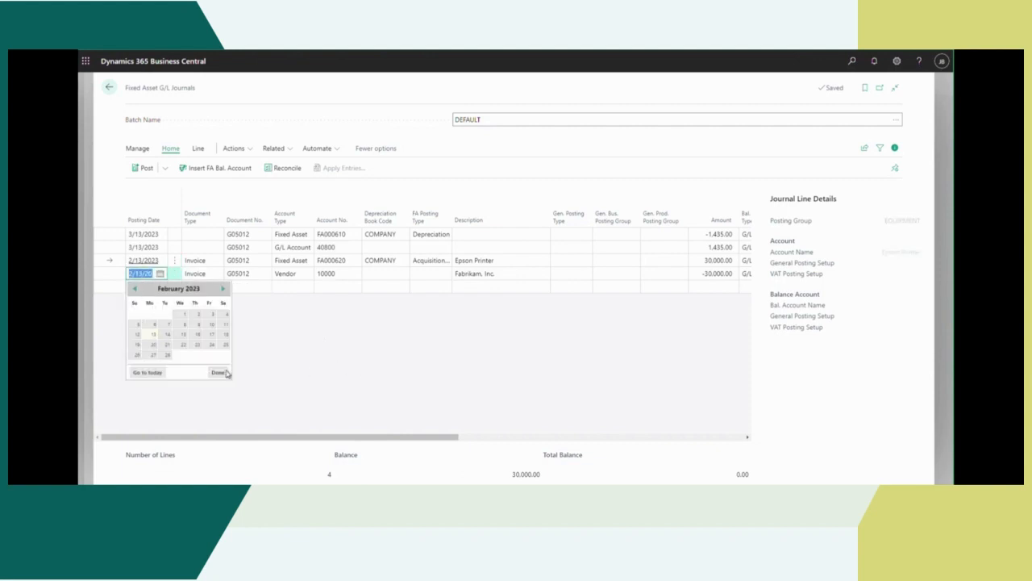
click(176, 239)
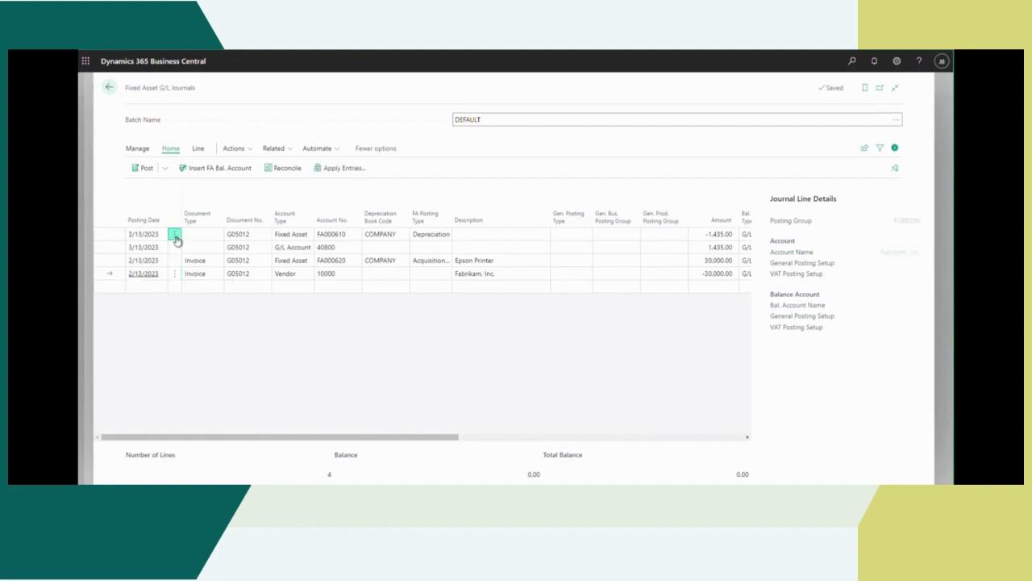
Step: Delete the two journal lines dated 3/13/2023, the FA000610 depreciation line and its G/L account line
click(175, 236)
click(153, 266)
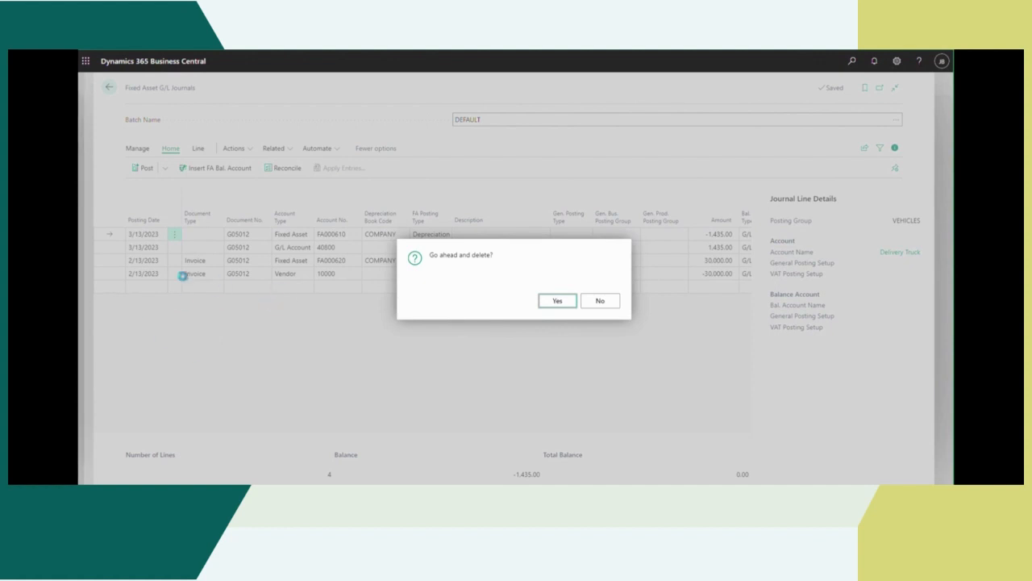
key(Return)
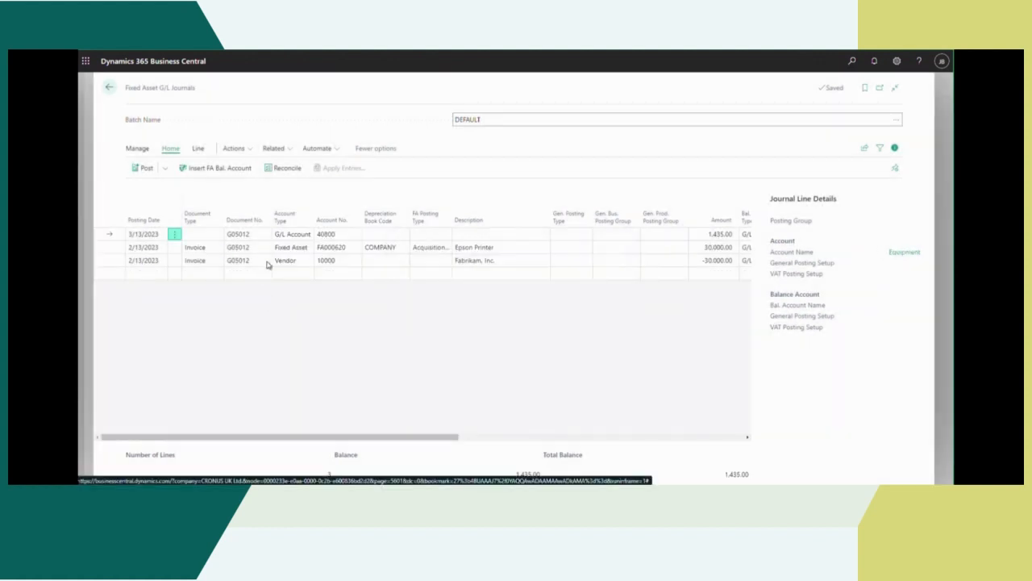
click(174, 235)
click(153, 268)
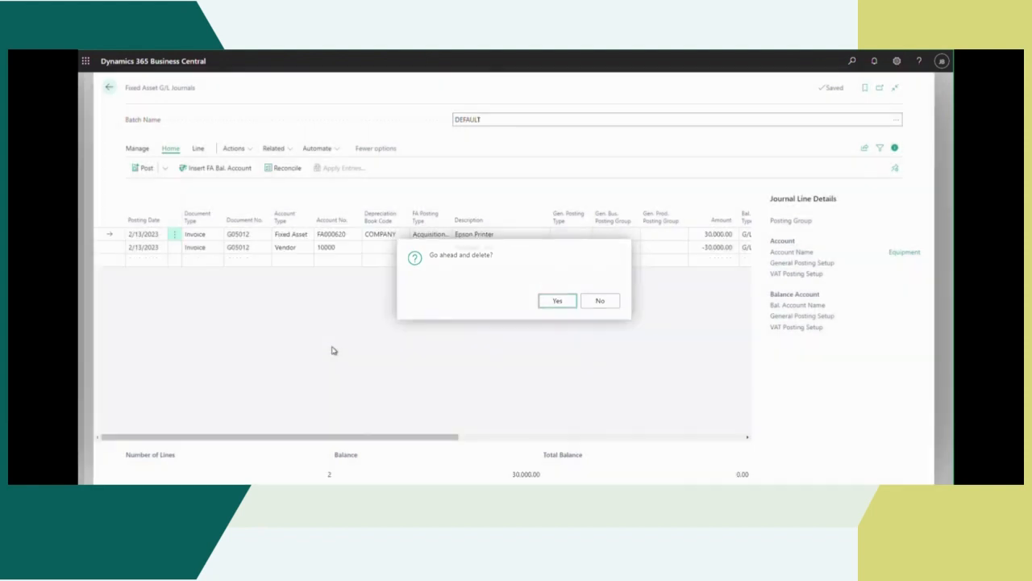
Step: Preview the posting of the Epson Printer acquisition lines and close the preview
click(165, 171)
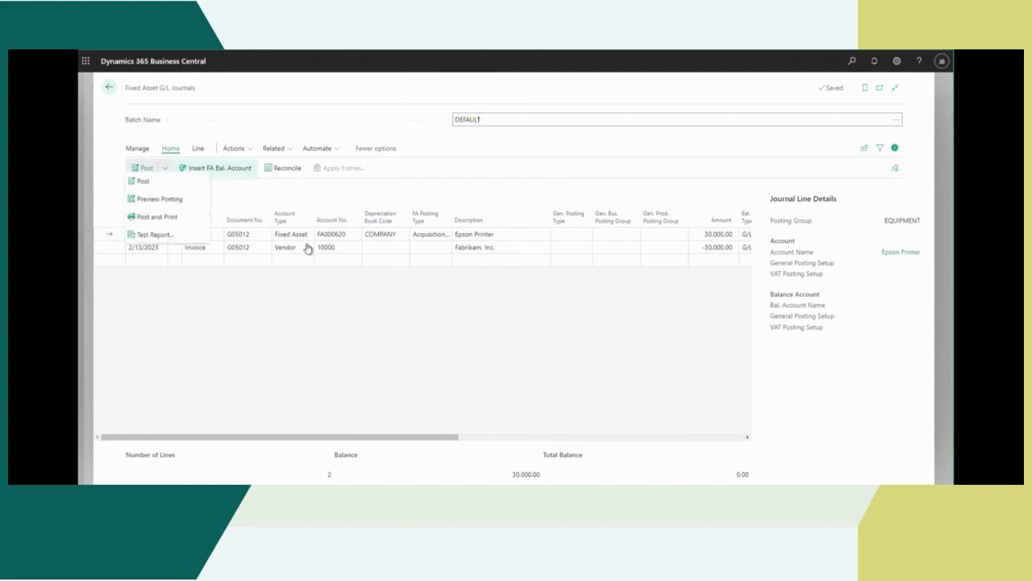
click(170, 207)
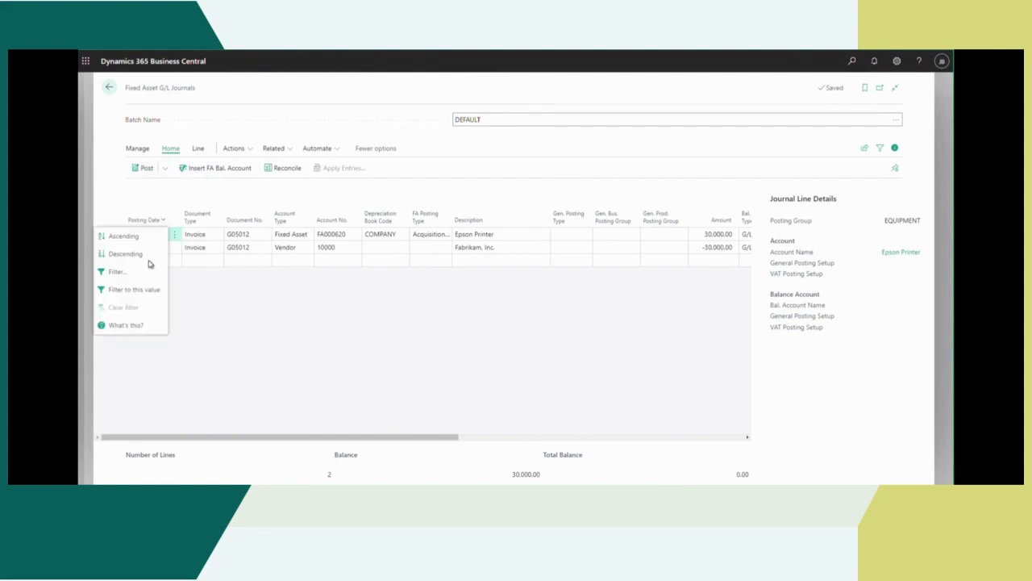
click(165, 168)
click(562, 302)
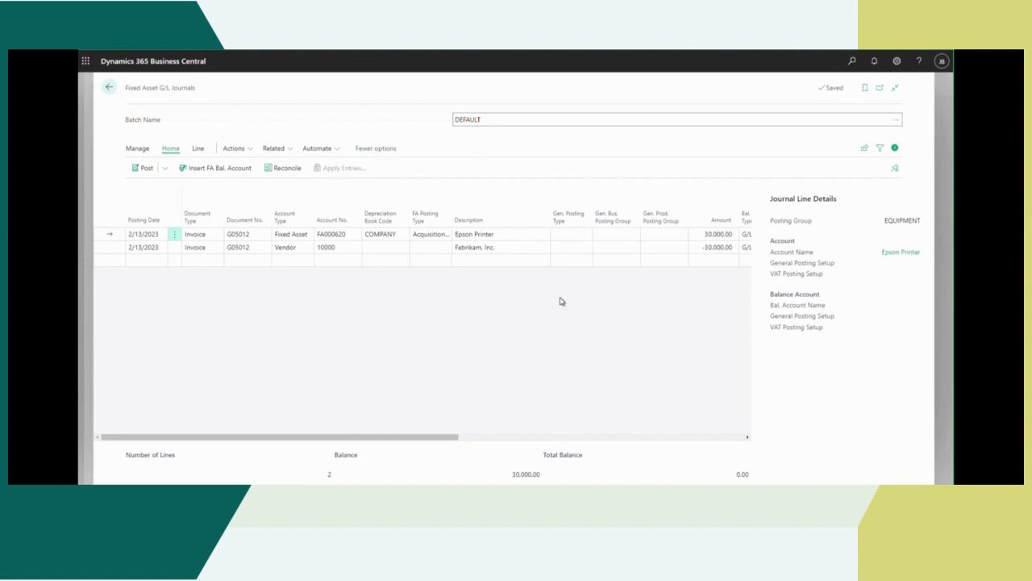
click(166, 170)
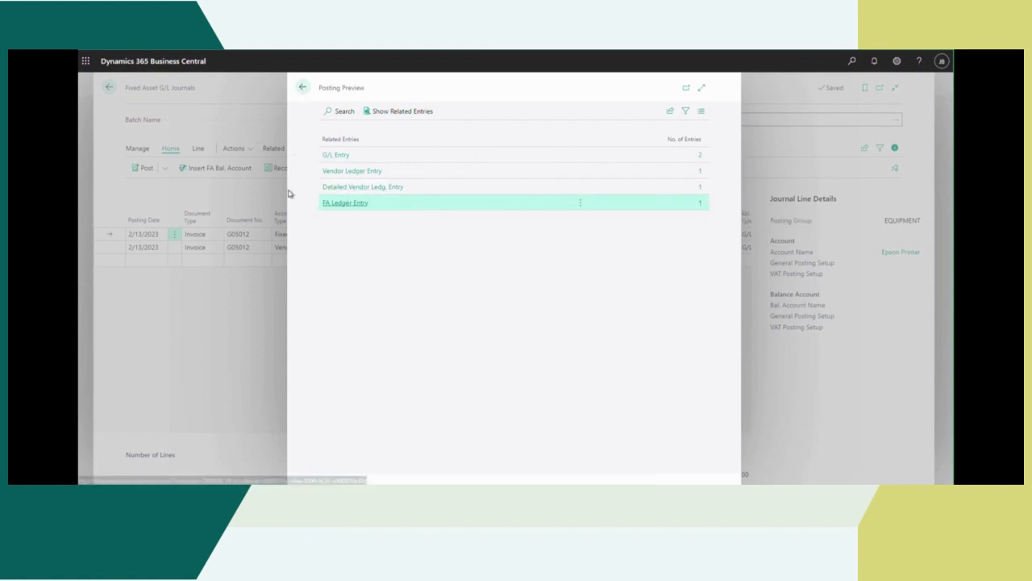
click(148, 169)
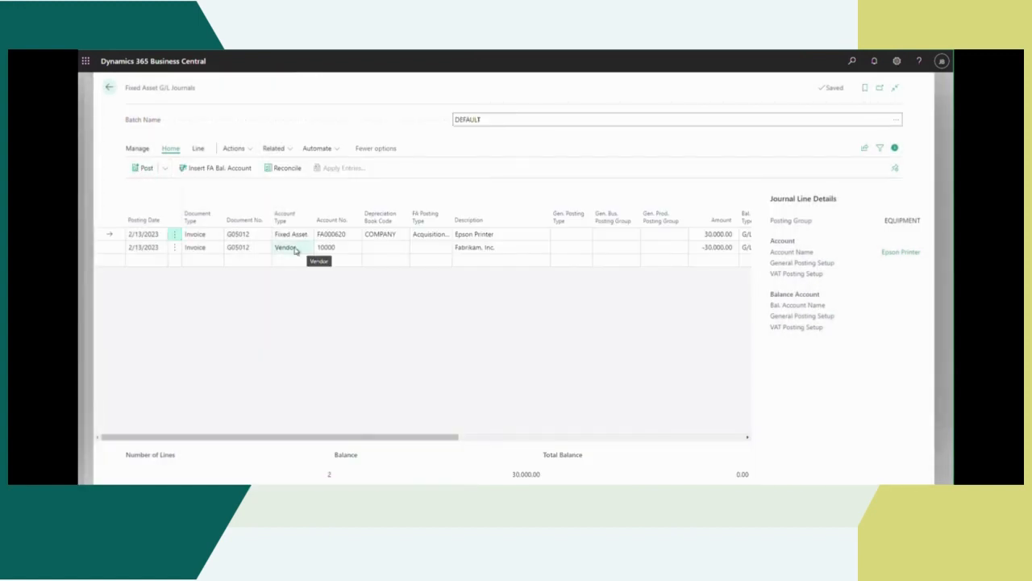
Step: Post the Epson Printer acquisition journal lines
click(144, 169)
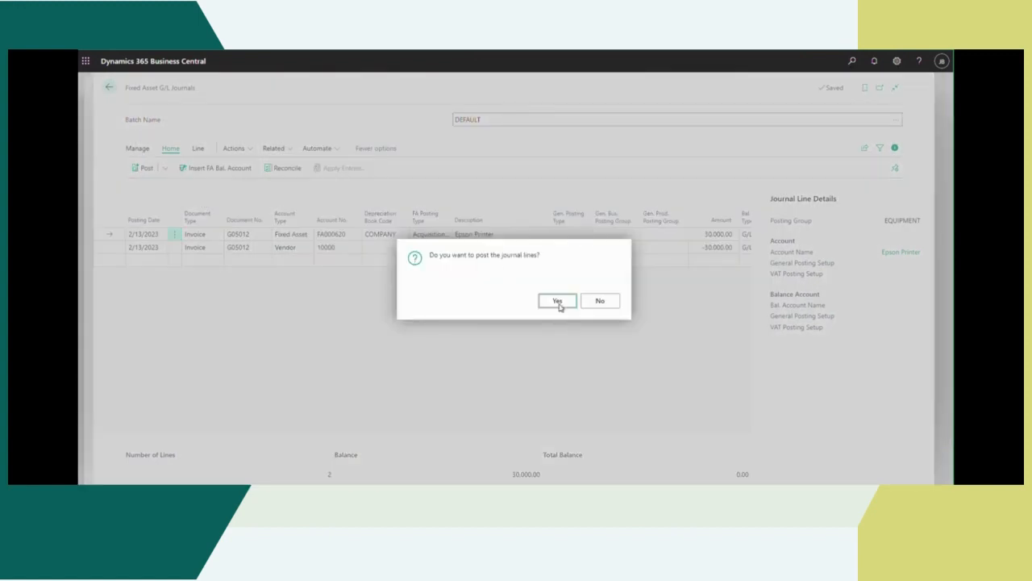
key(Return)
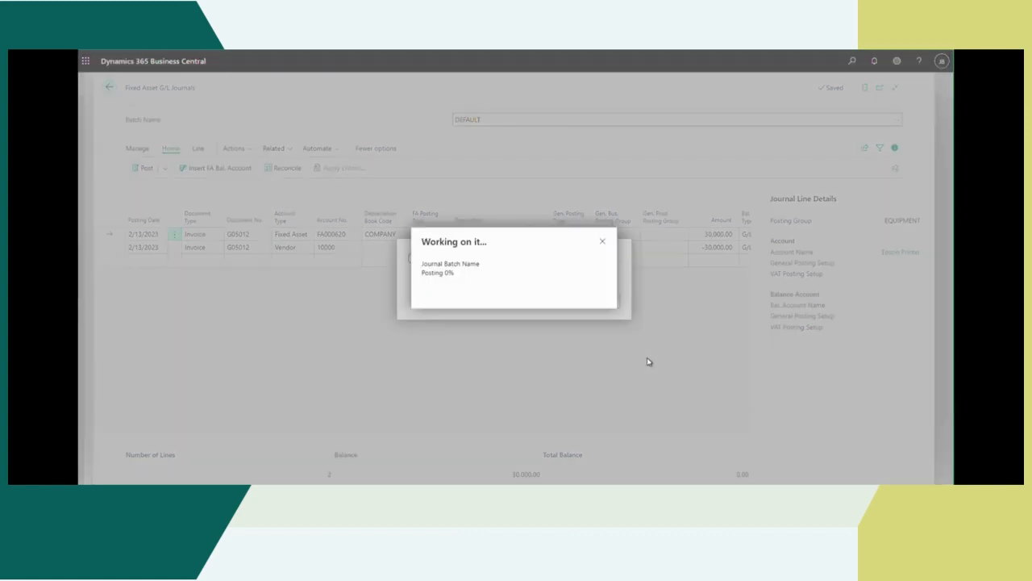
click(600, 302)
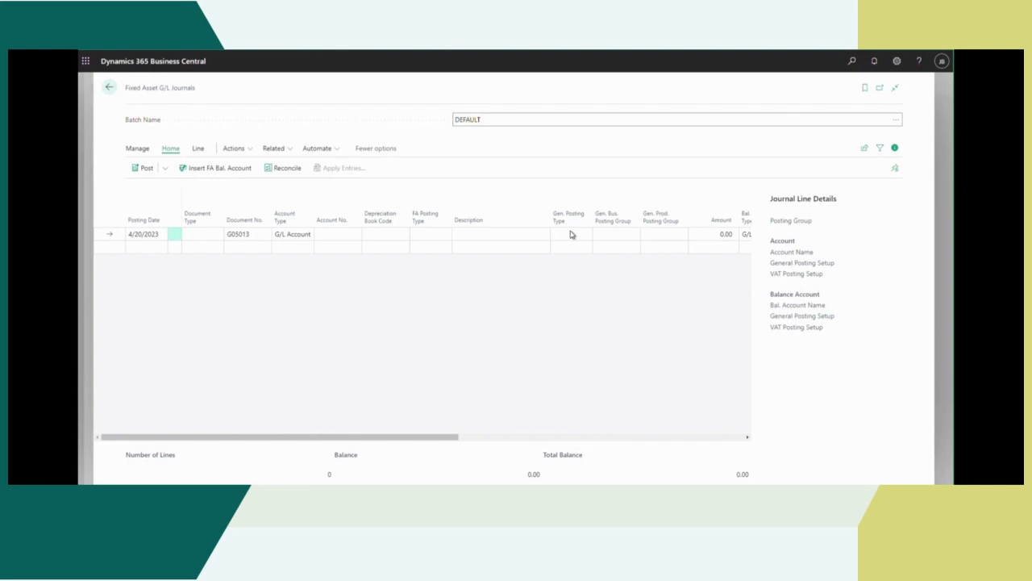
click(110, 88)
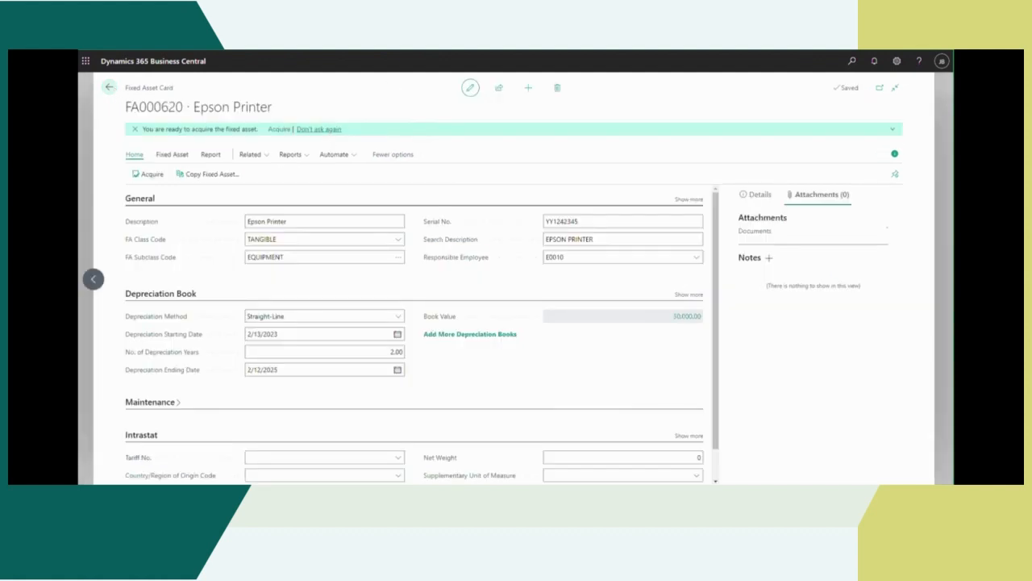
click(279, 130)
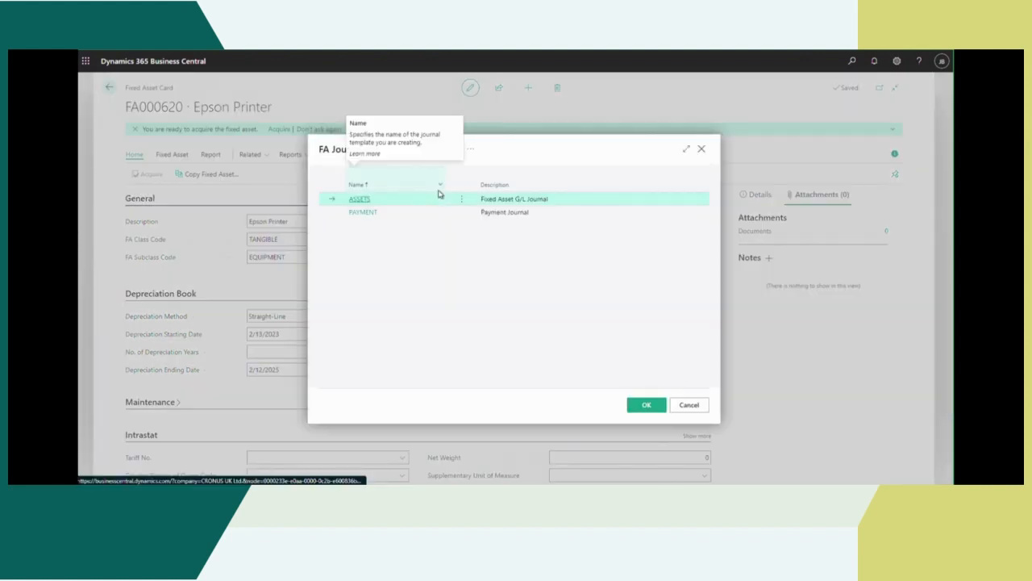
click(648, 408)
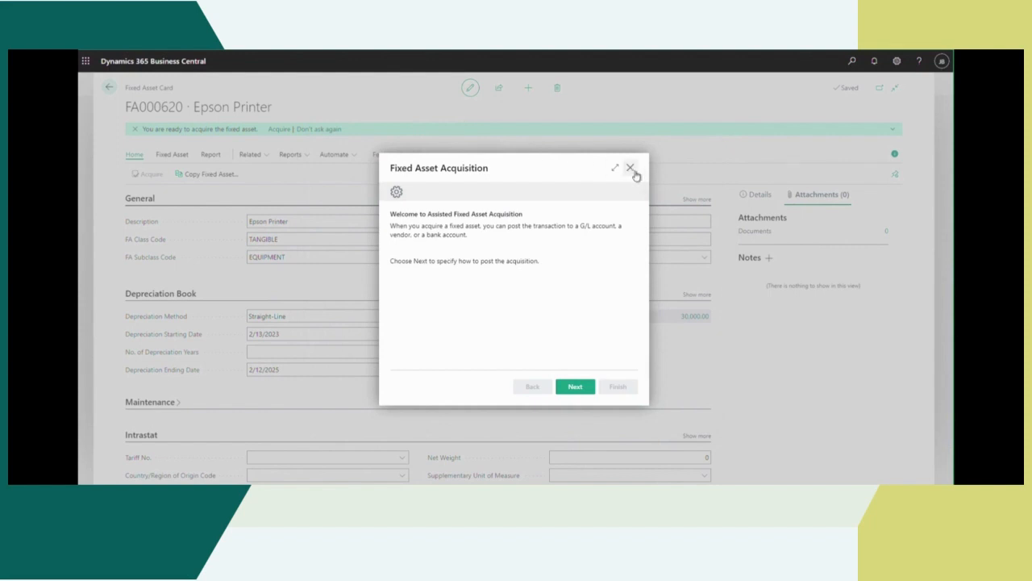
click(630, 168)
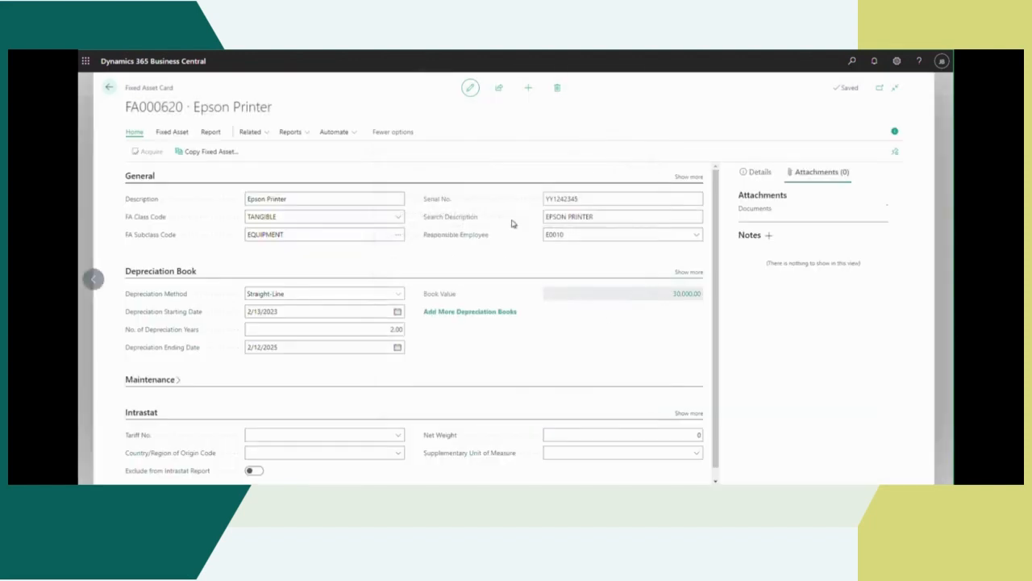
Step: Reopen the Epson Printer card from the fixed assets list, check its book value, and return to the home page
click(109, 87)
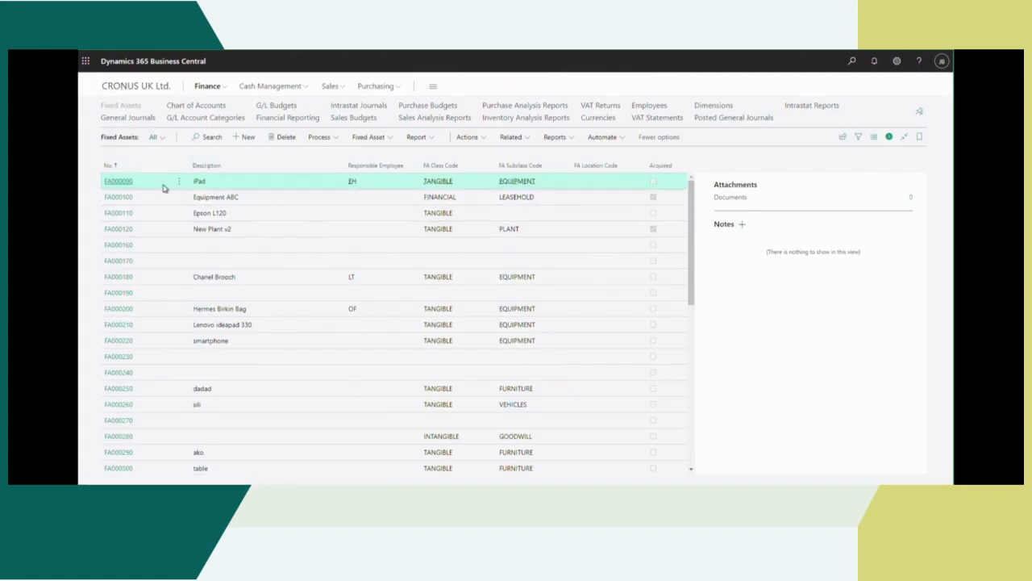
scroll(146, 372, down, 5)
click(371, 468)
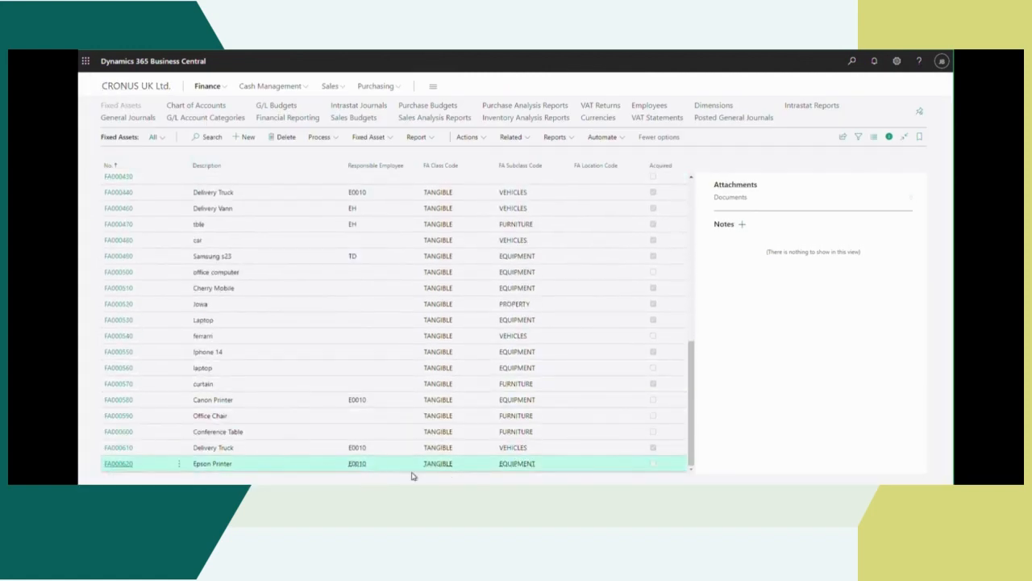
click(118, 466)
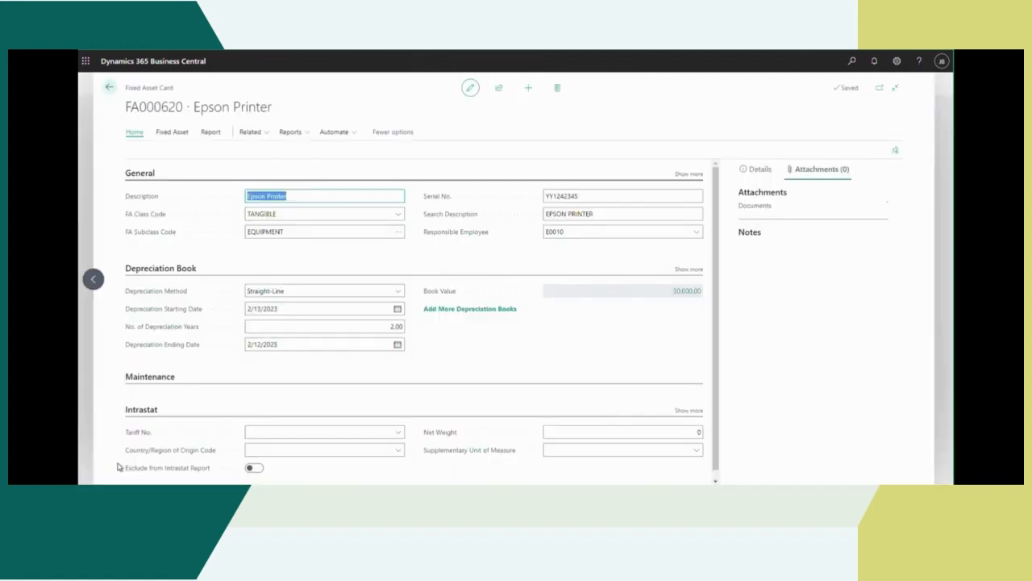
click(109, 87)
click(132, 85)
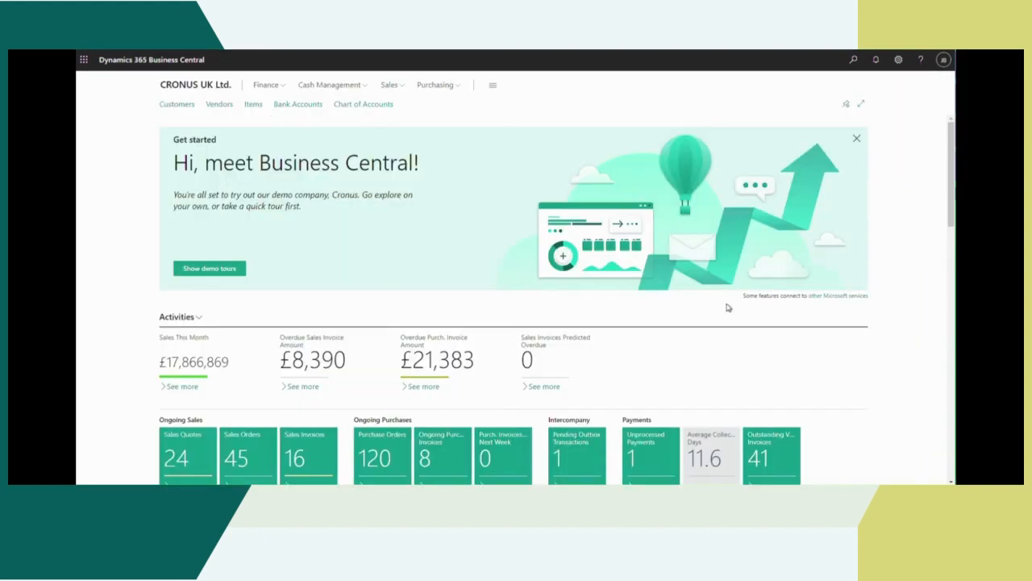
Step: Open the fixed assets list from Finance and look at its Edit in Excel option
click(265, 85)
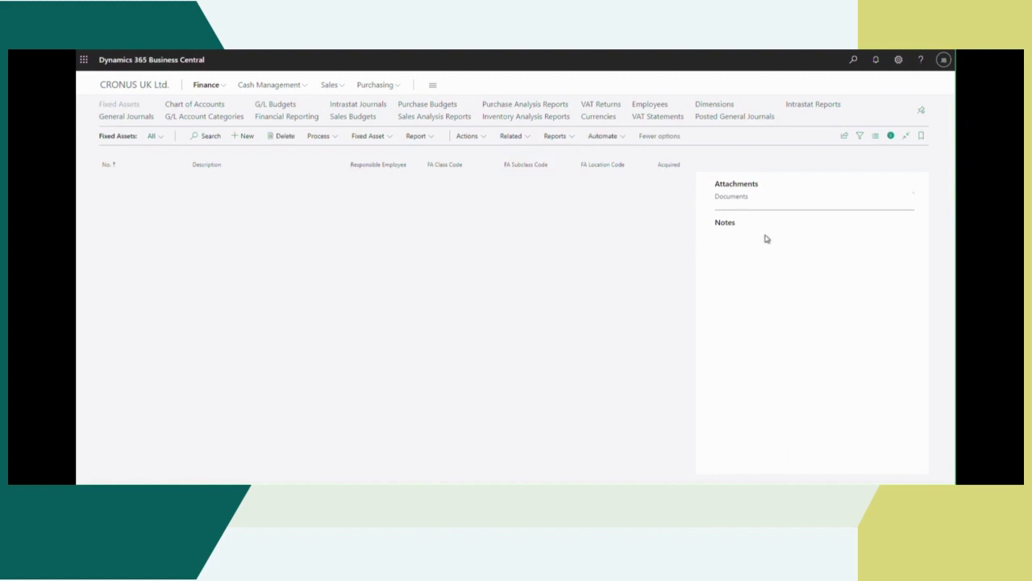
click(845, 136)
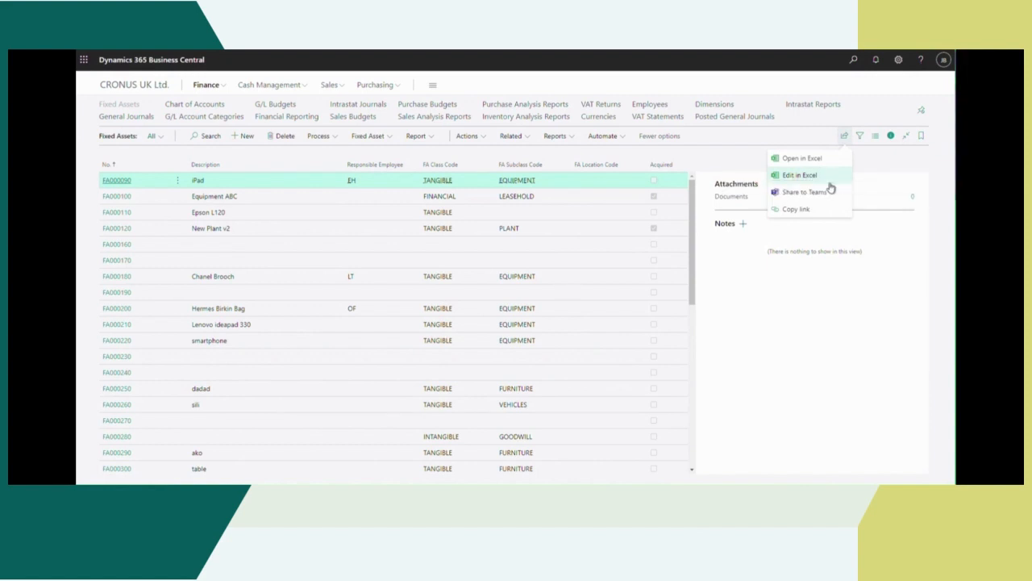
click(805, 176)
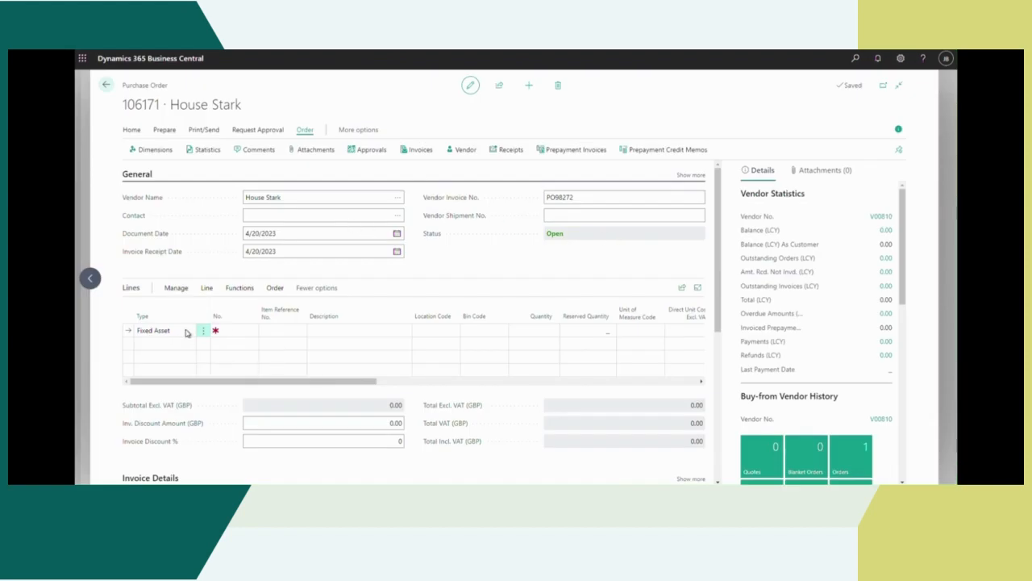
Step: Use Fixed Asset as the first line type of the House Stark purchase order and start a new fixed asset for its number
click(186, 332)
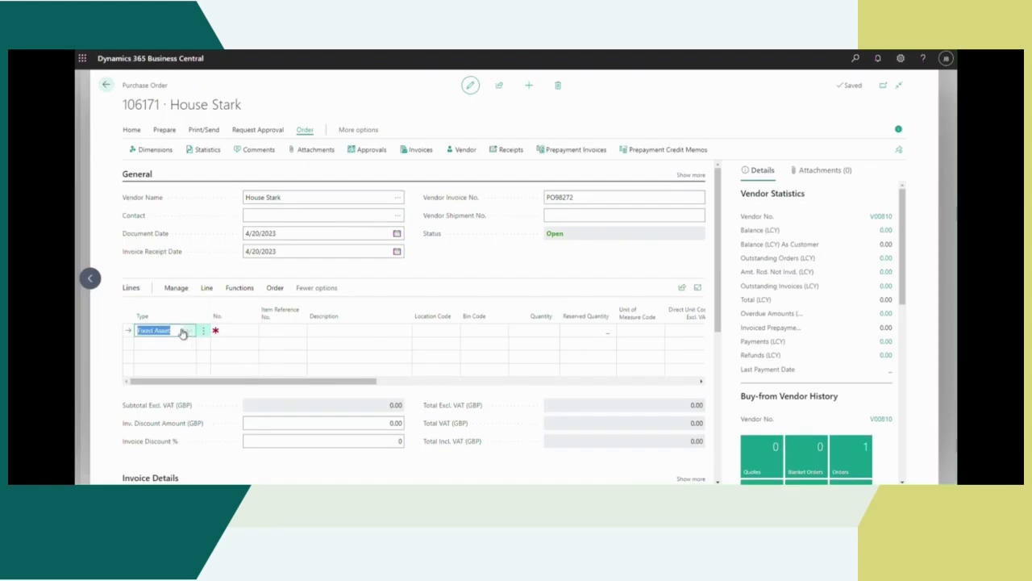
click(175, 334)
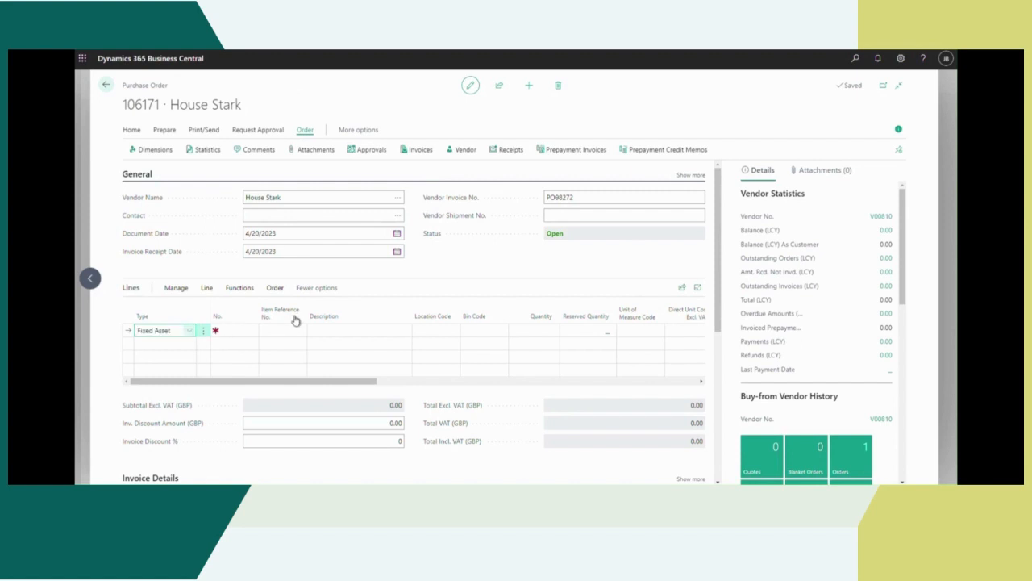
click(256, 334)
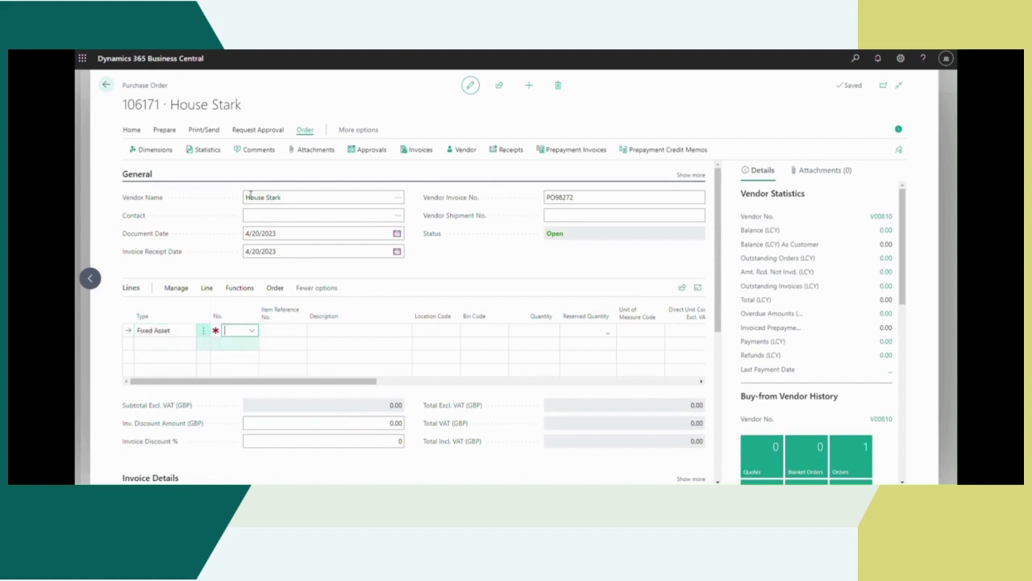
click(253, 331)
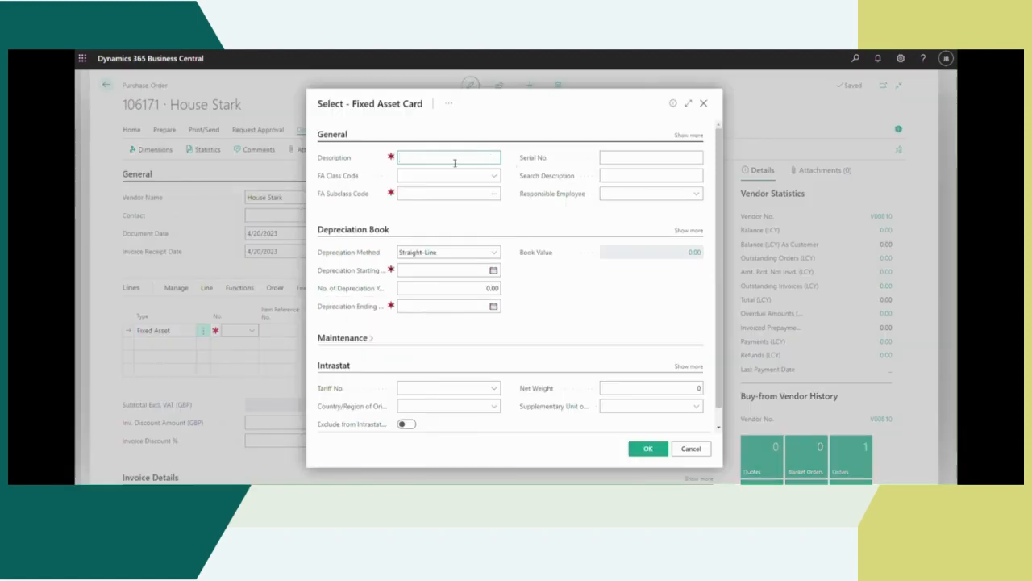
Step: Set the new fixed asset's description to Conference Table and its serial number to YY17345
text(nference Table)
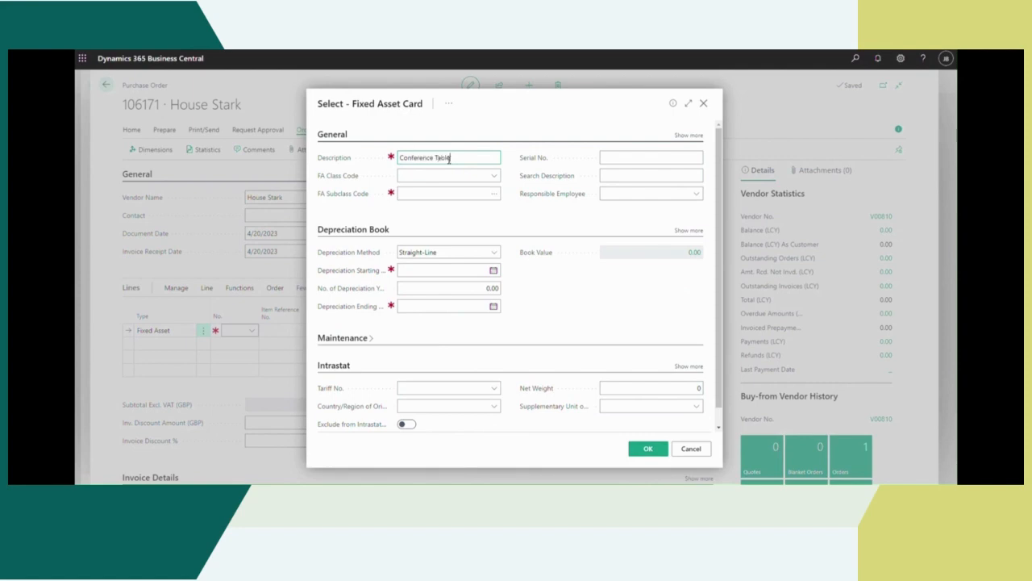
click(640, 158)
text(YY17345)
Step: Assign the Conference Table to FA class TANGIBLE and subclass FURNITURE
click(494, 178)
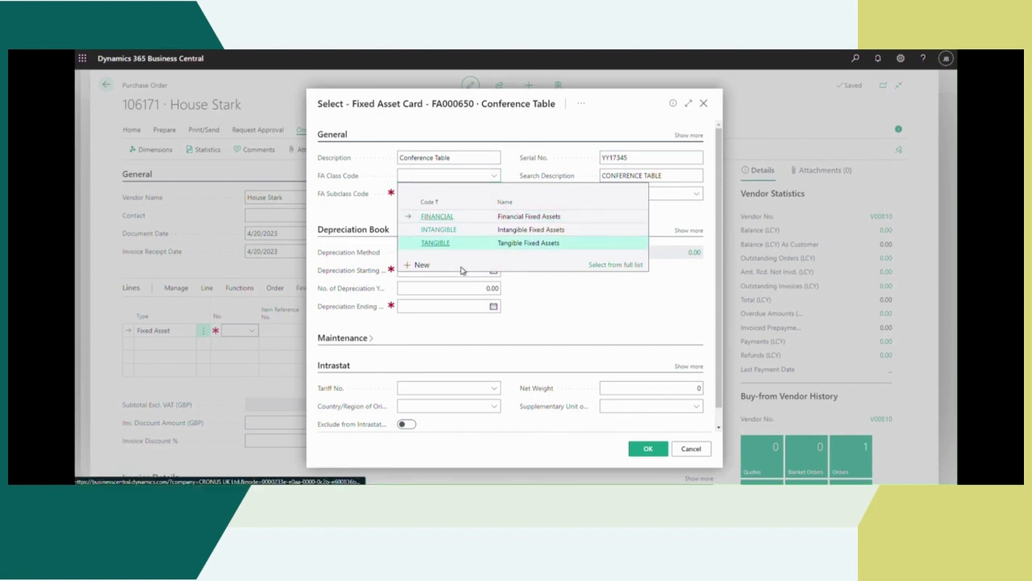
click(436, 243)
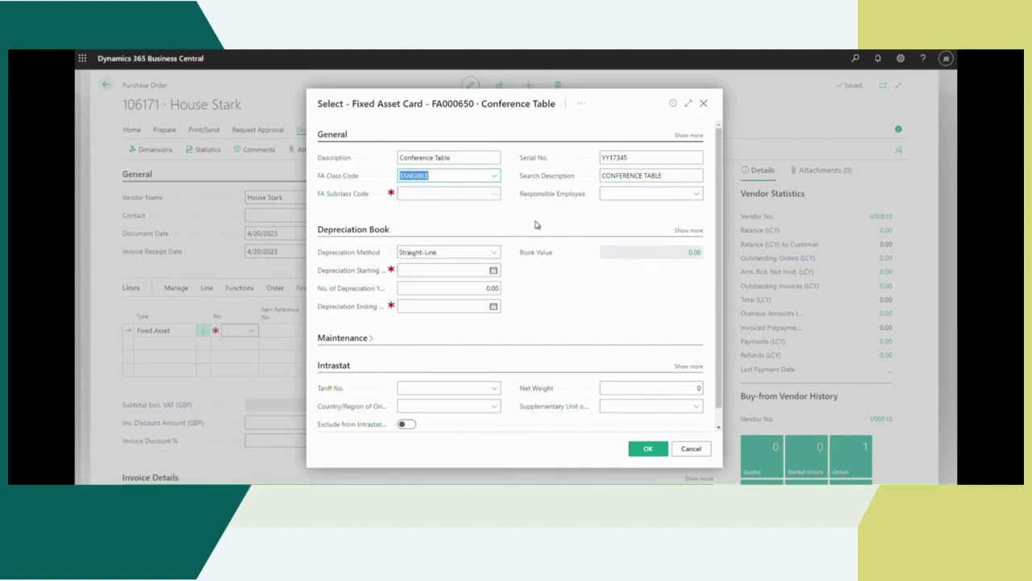
click(493, 194)
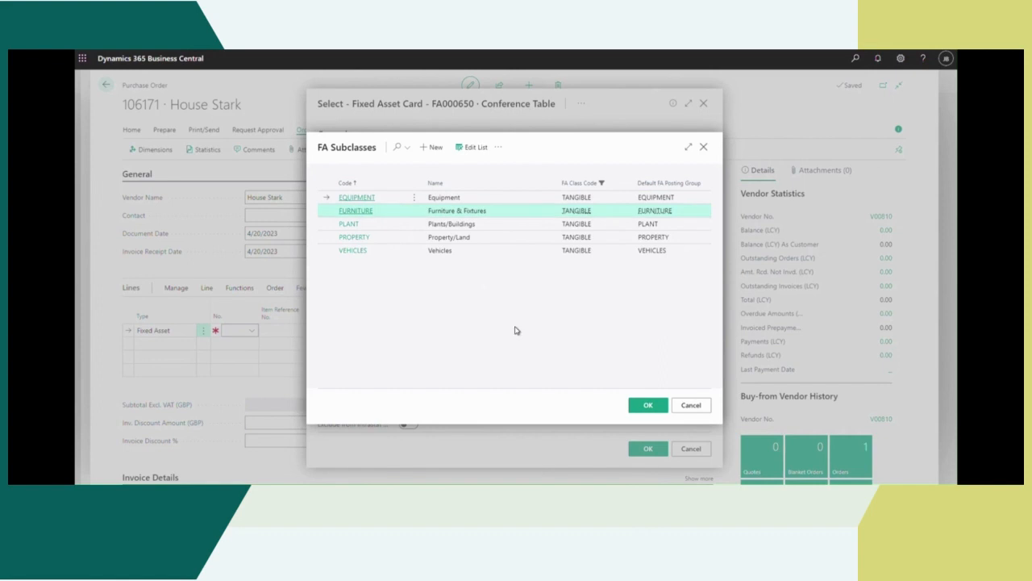
click(384, 210)
click(645, 405)
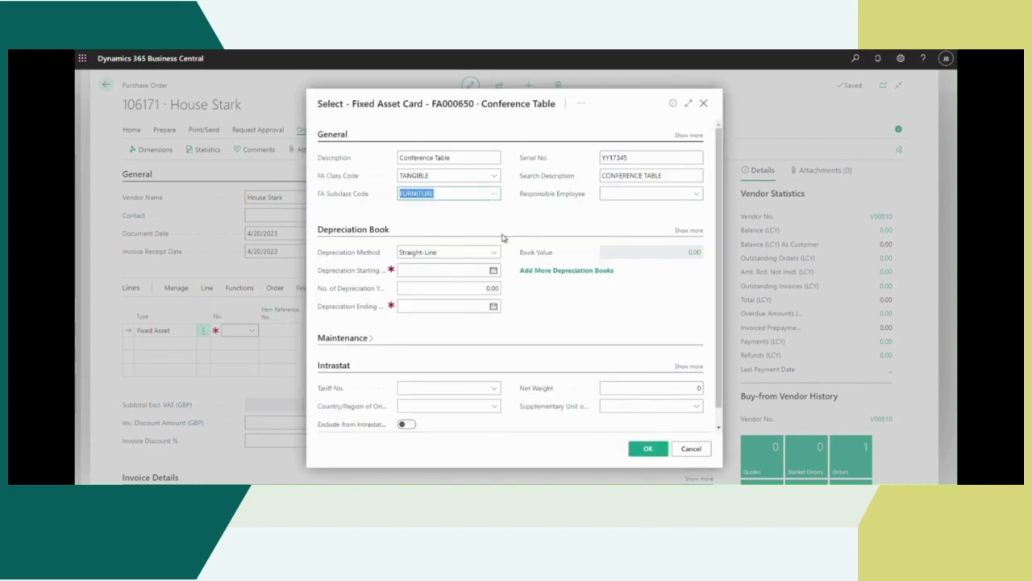
Step: Set the Conference Table to Straight-Line depreciation starting 2/13/2023 over 1 year
click(494, 255)
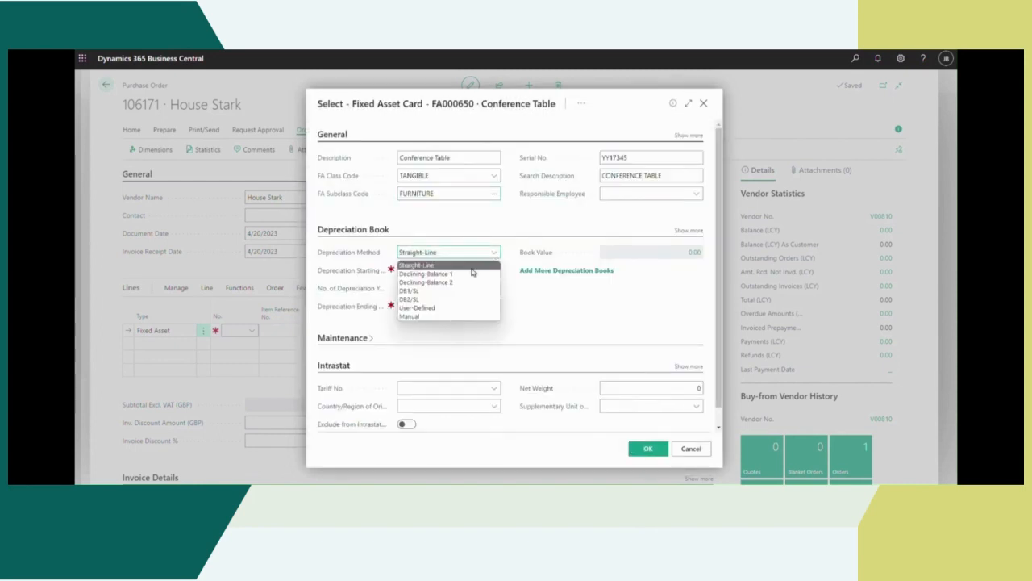
click(450, 254)
click(492, 270)
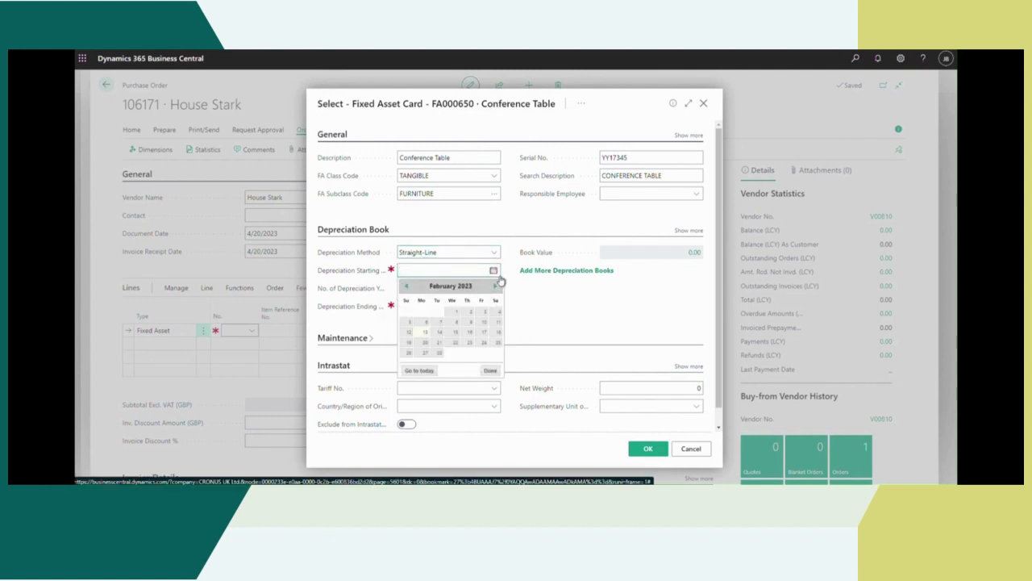
click(425, 331)
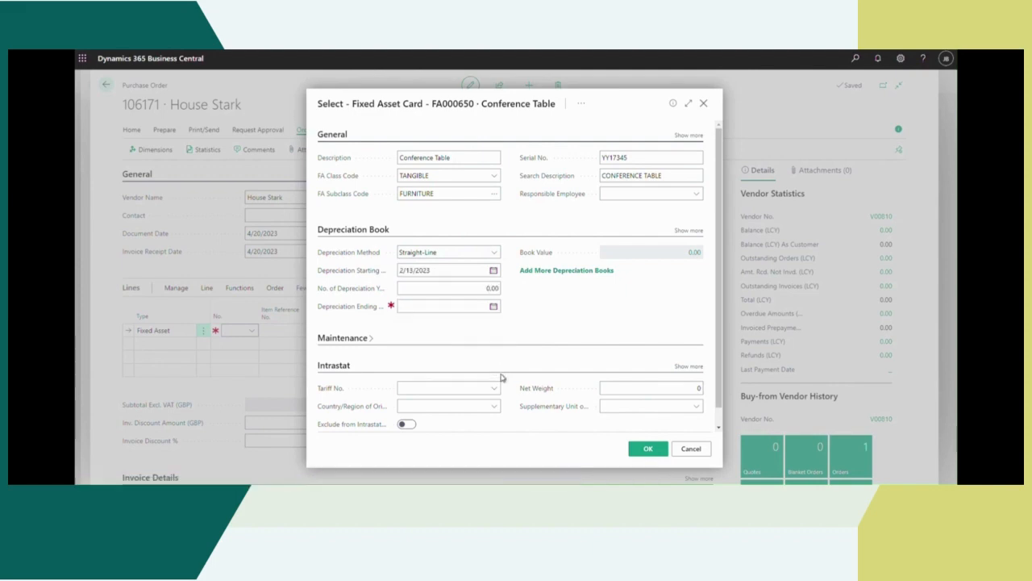
click(492, 288)
double_click(492, 288)
text(1)
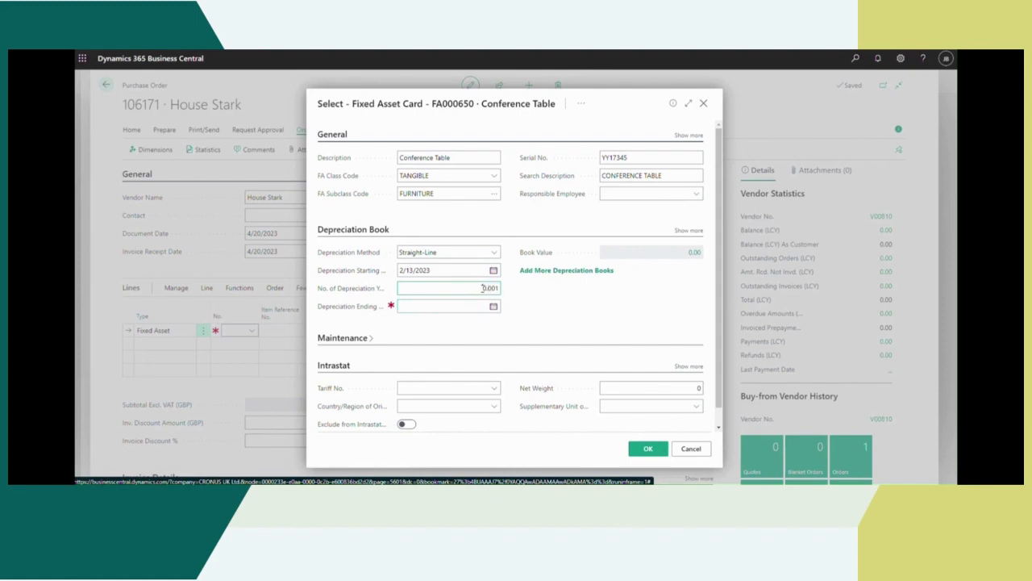
click(555, 314)
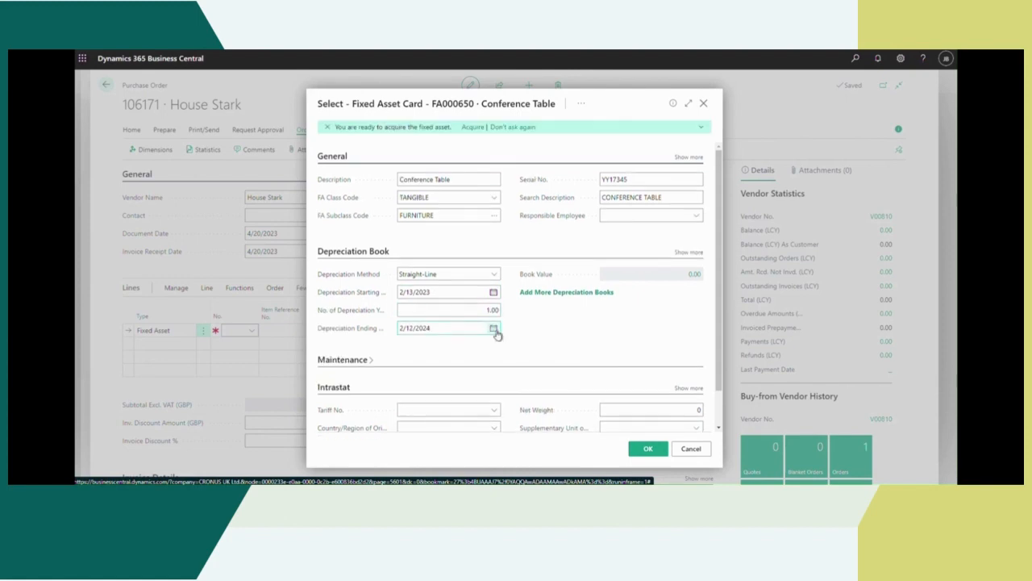
Step: Assign the first listed employee as responsible for the Conference Table and set its FA location code to BUILD_1
click(692, 219)
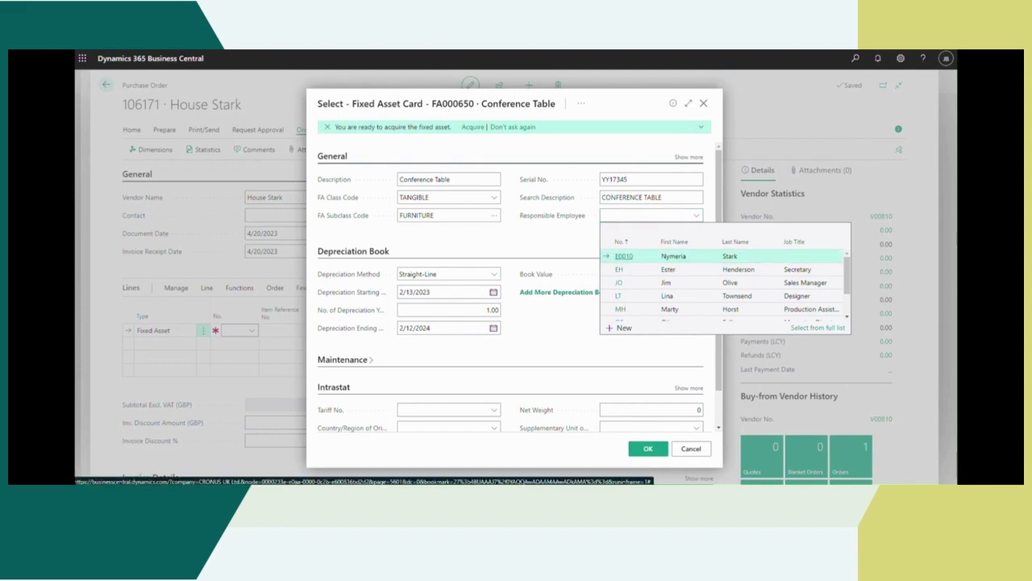
click(692, 151)
click(690, 159)
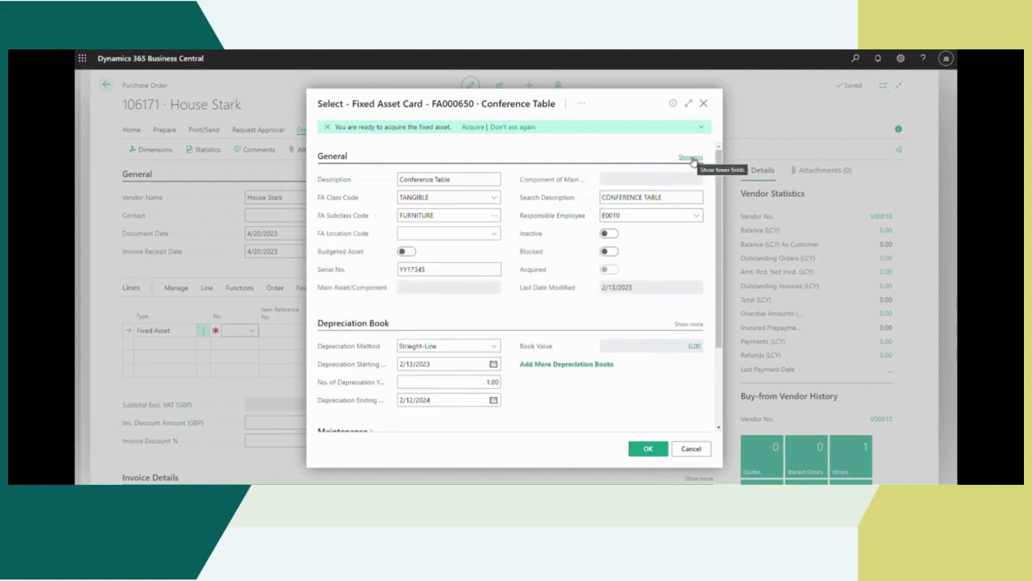
click(493, 233)
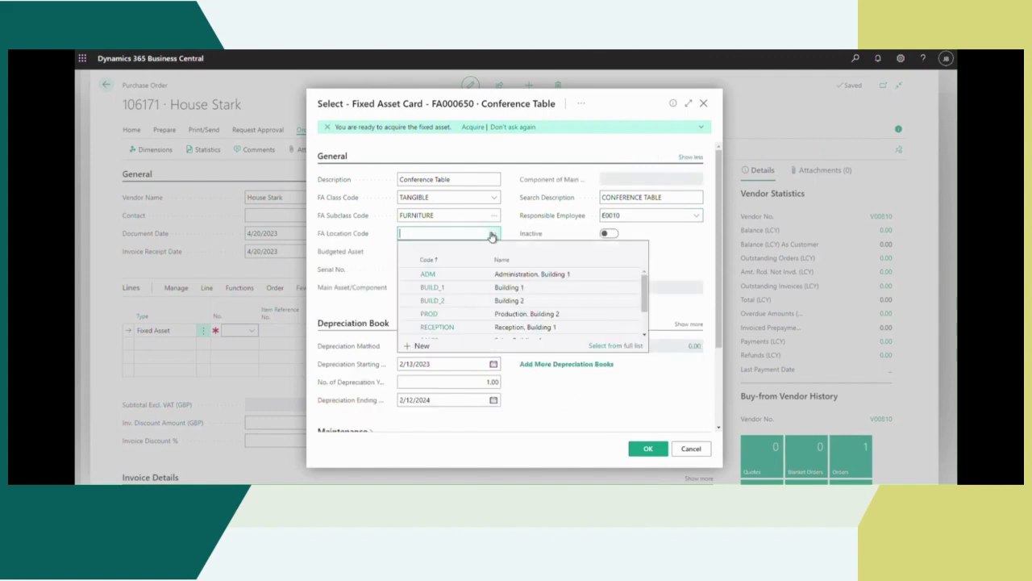
click(454, 287)
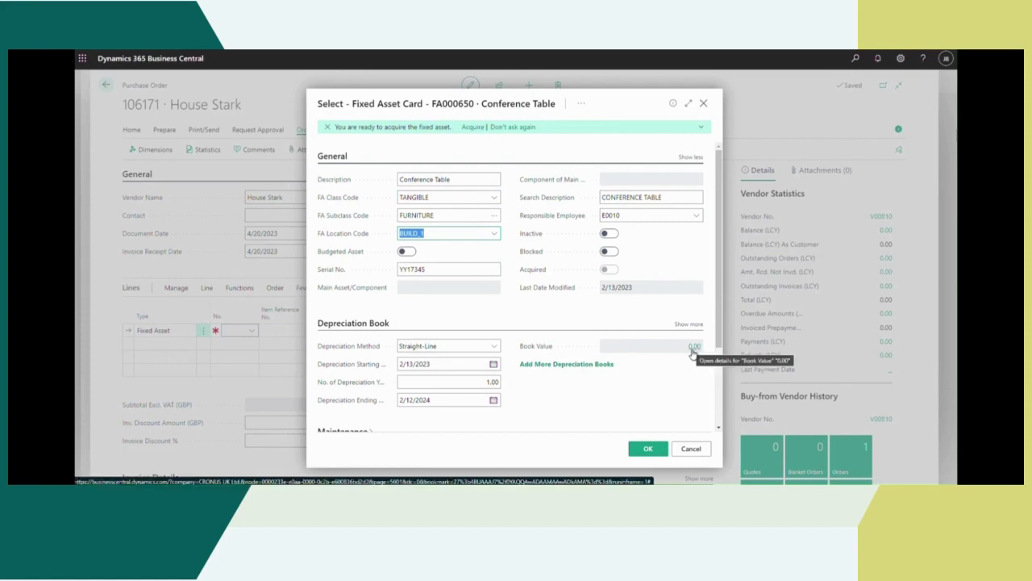
Step: Start the assisted acquisition of the Conference Table, posting to Vendor with House Stark as the vendor
click(475, 129)
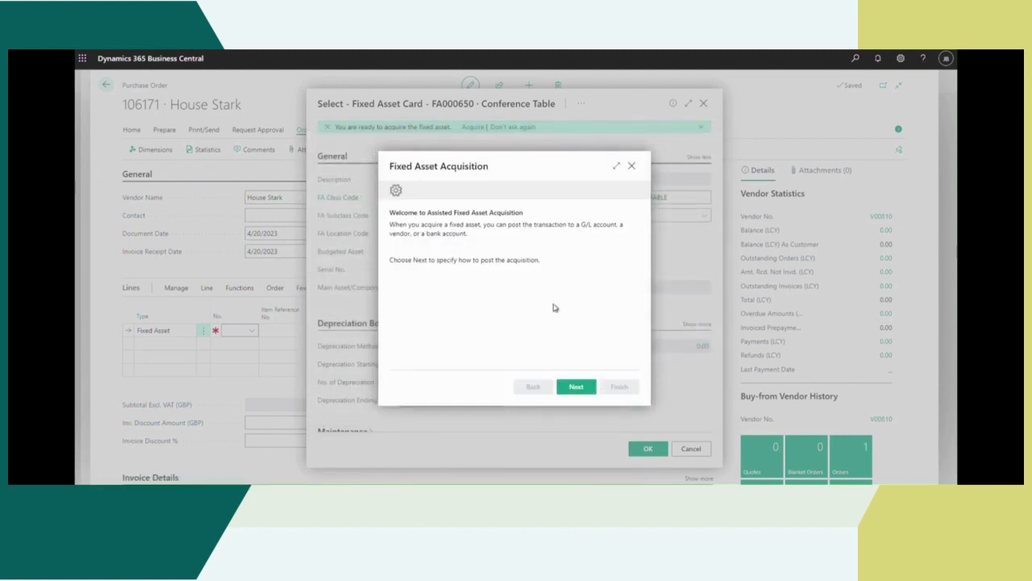
click(576, 388)
click(604, 226)
click(528, 246)
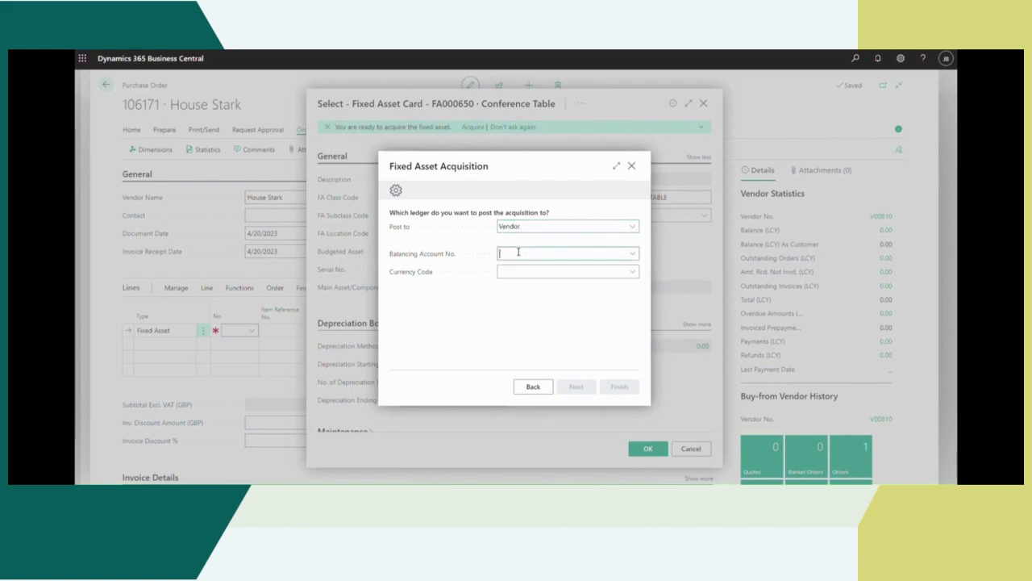
click(628, 256)
click(628, 256)
click(628, 256)
scroll(584, 345, down, 3)
scroll(586, 344, up, 3)
scroll(597, 315, down, 3)
drag(744, 305, 743, 349)
click(536, 345)
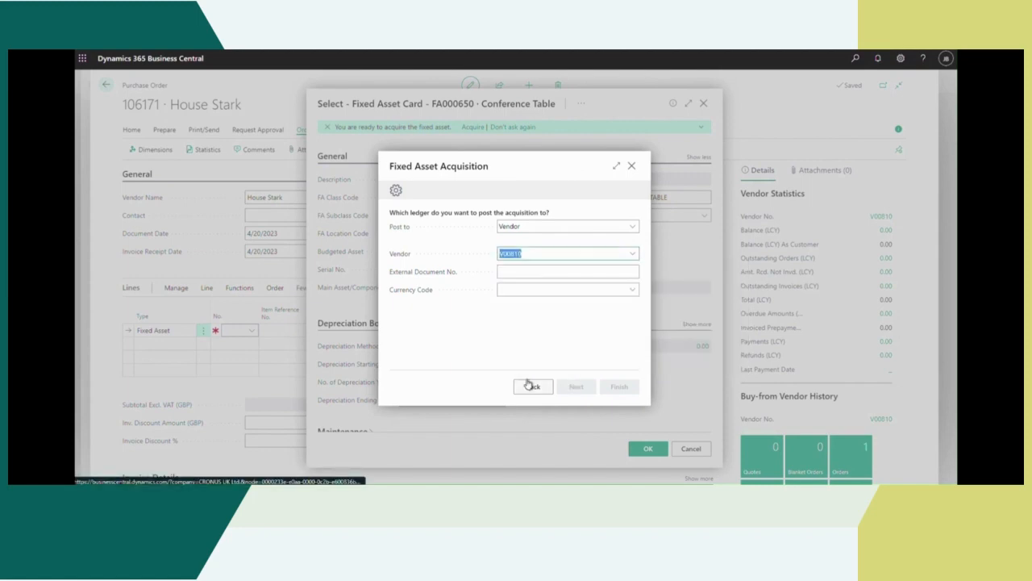
Step: Enter the external document number, an acquisition cost including VAT of 30,000.00 and acquisition date 2/13/2023 for the Conference Table
click(603, 271)
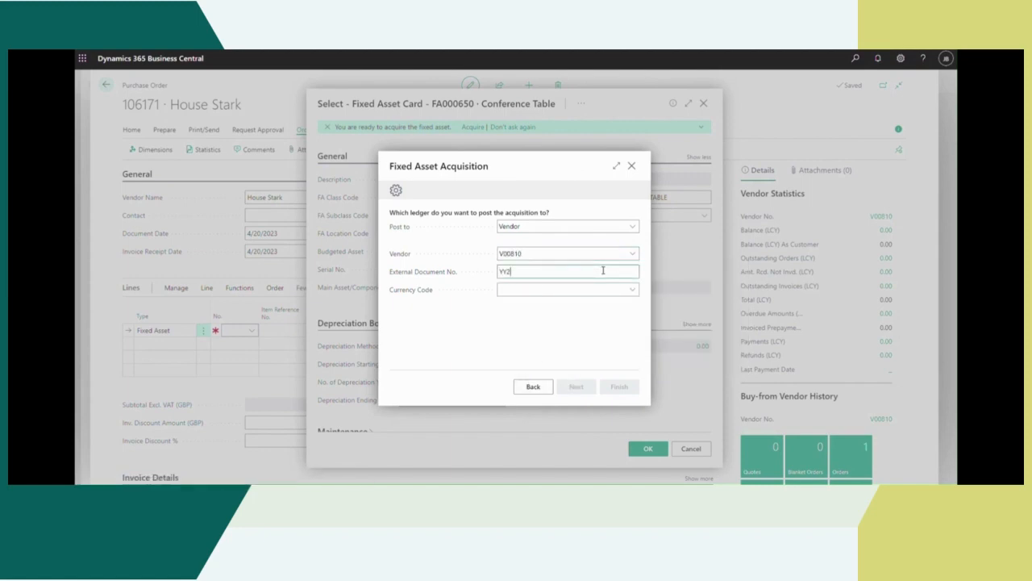
click(575, 387)
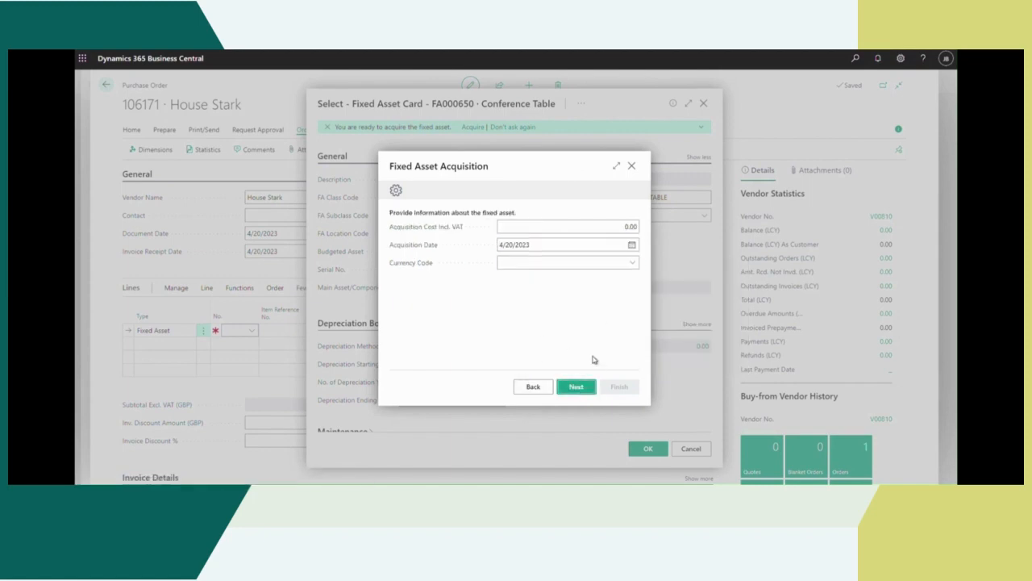
click(632, 227)
key(BackSpace)
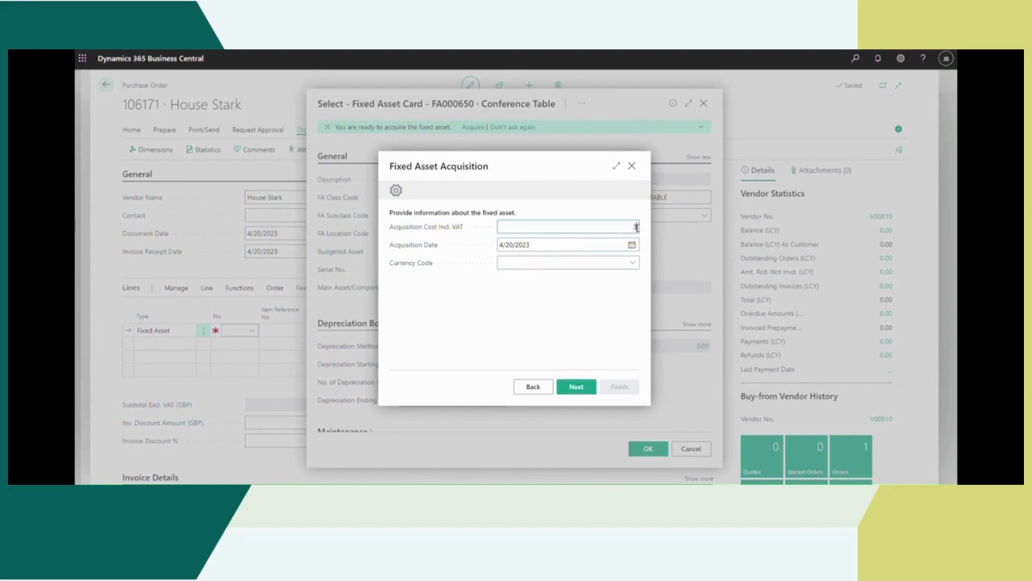
click(632, 245)
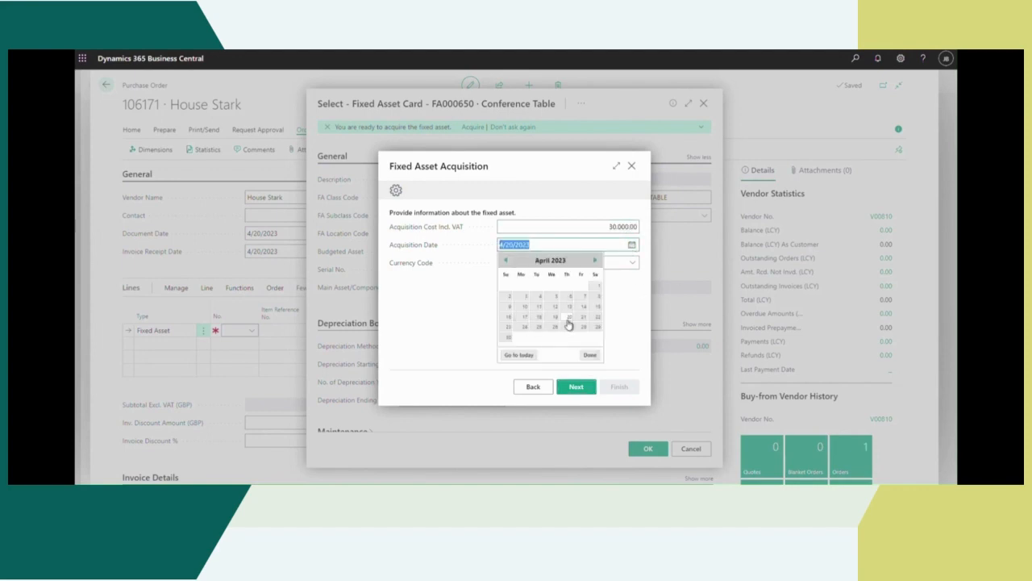
click(506, 260)
click(506, 260)
click(525, 305)
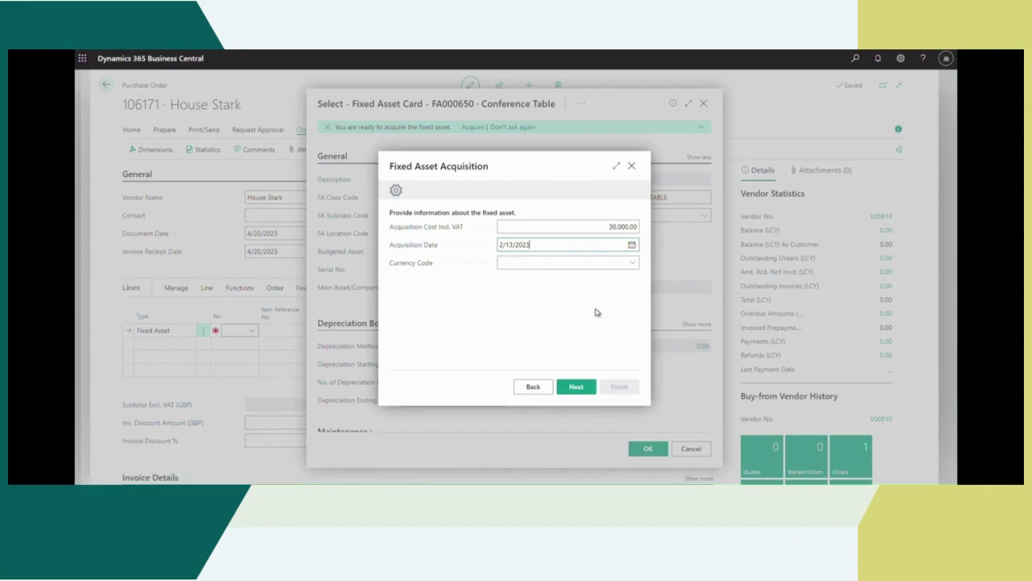
Step: Finish the Conference Table acquisition to post its journal lines, and accept the fixed asset card for the purchase order line
click(576, 387)
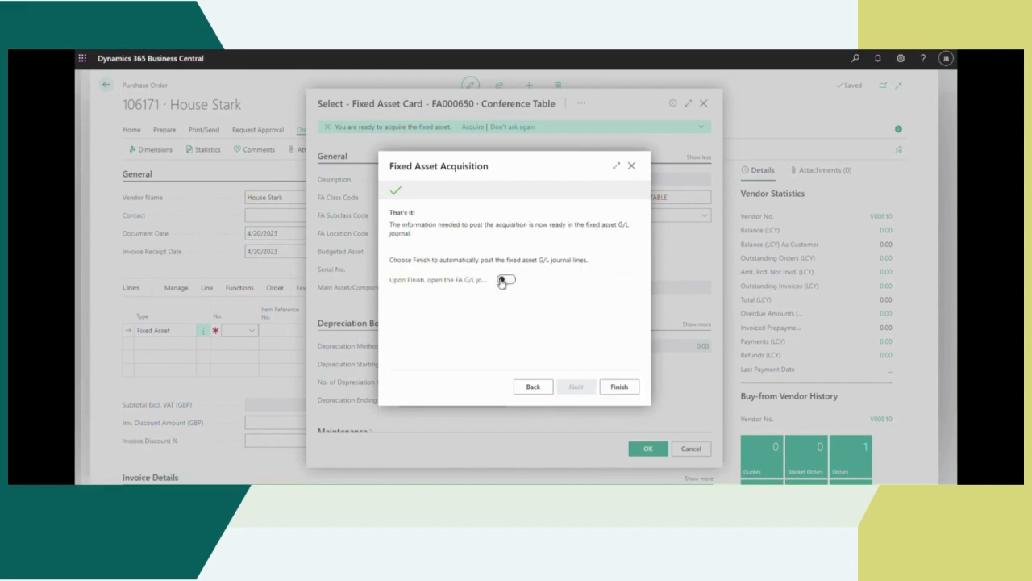
key(Return)
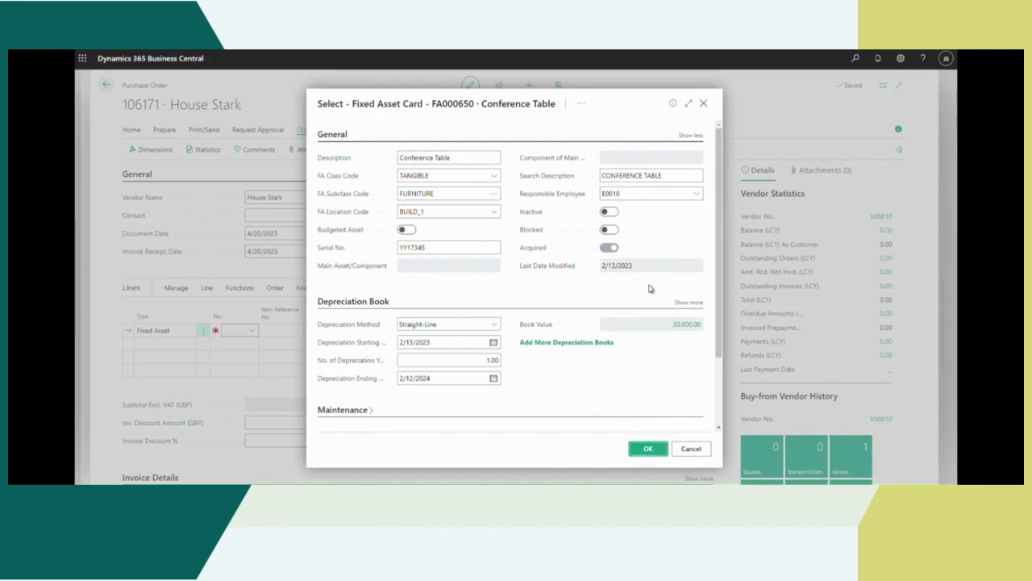
click(650, 450)
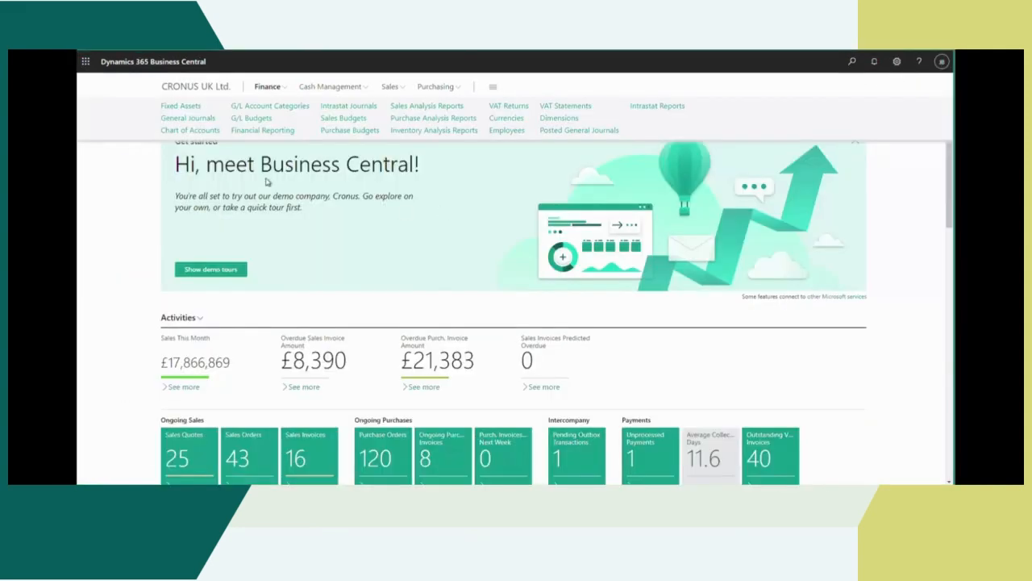
Step: Search for the "fixed assets" page from the home page
click(278, 89)
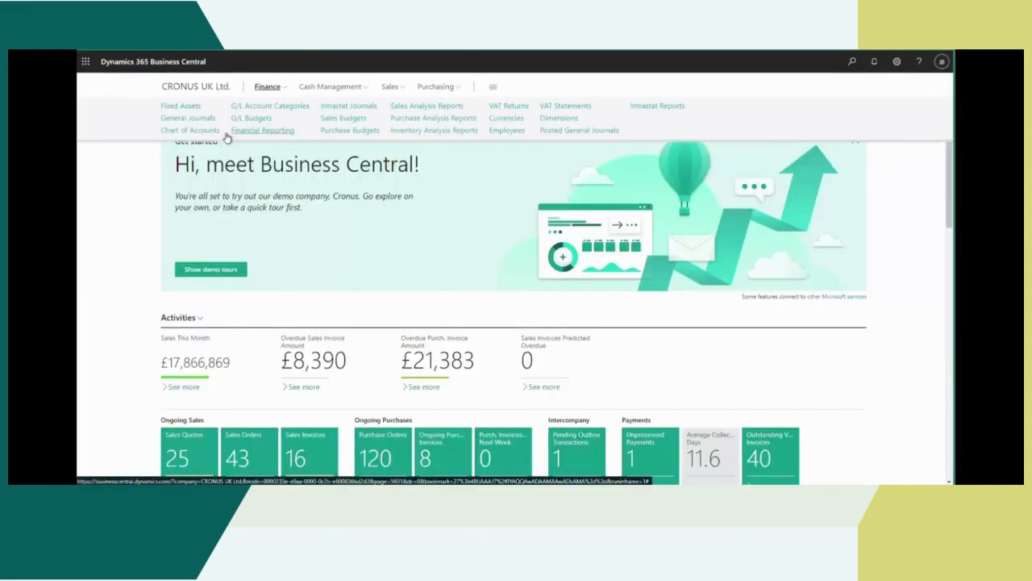
click(851, 63)
text(fixed assets)
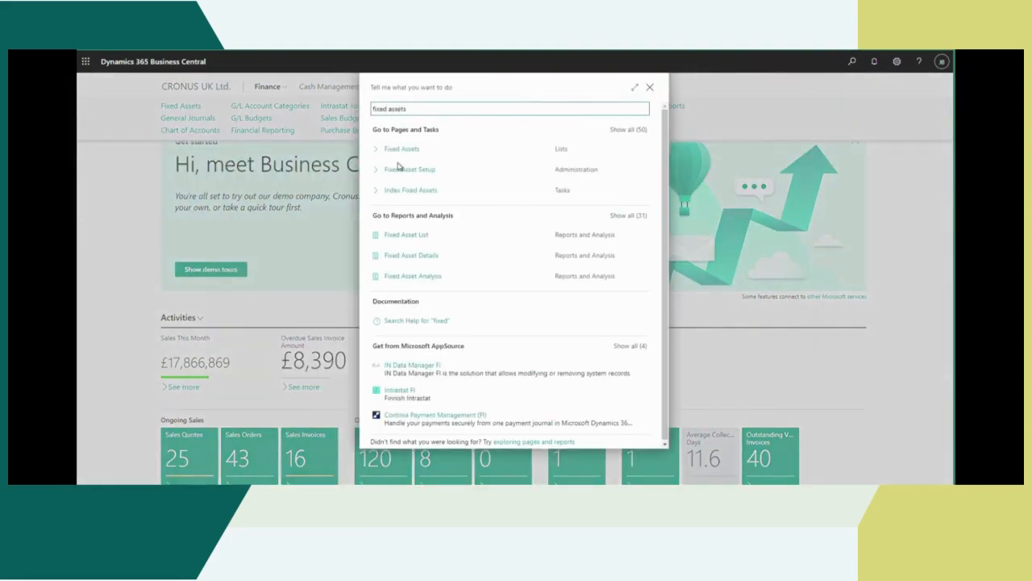